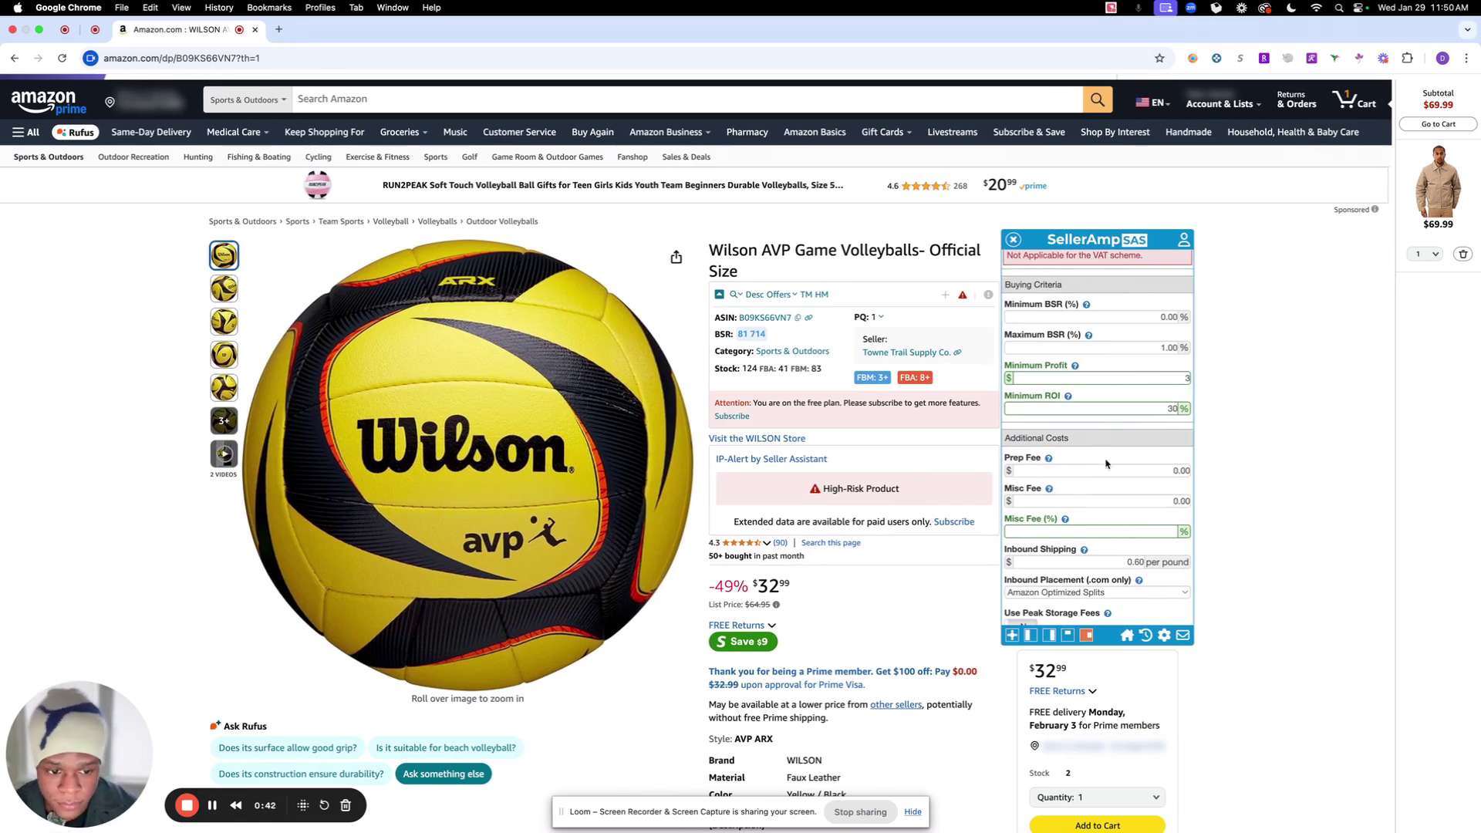
Step: Review the Additional Costs settings, including Misc Fee (%), Inbound Shipping and Inbound Placement
scroll(1126, 486, down, 5)
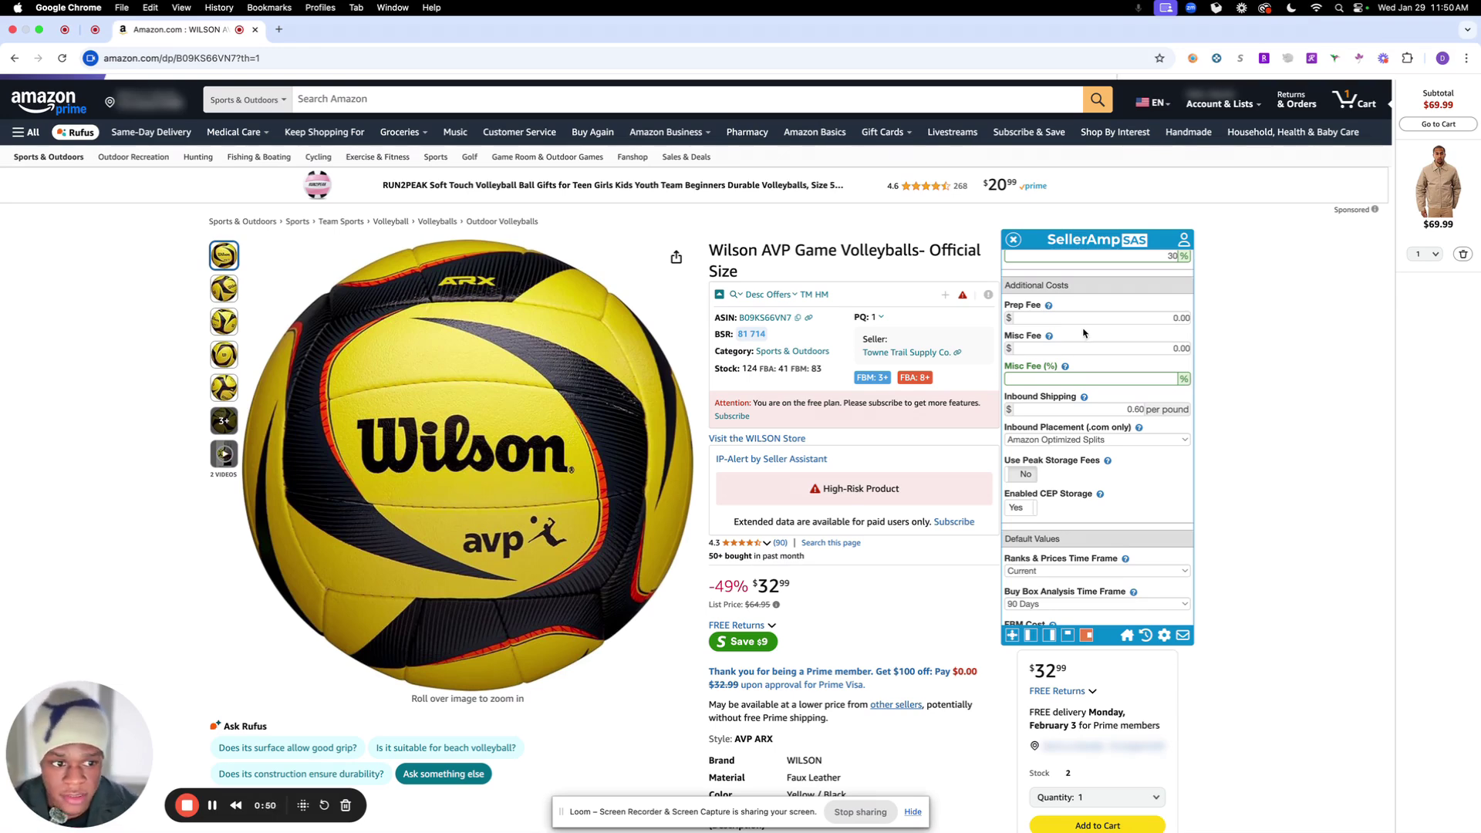
click(1094, 379)
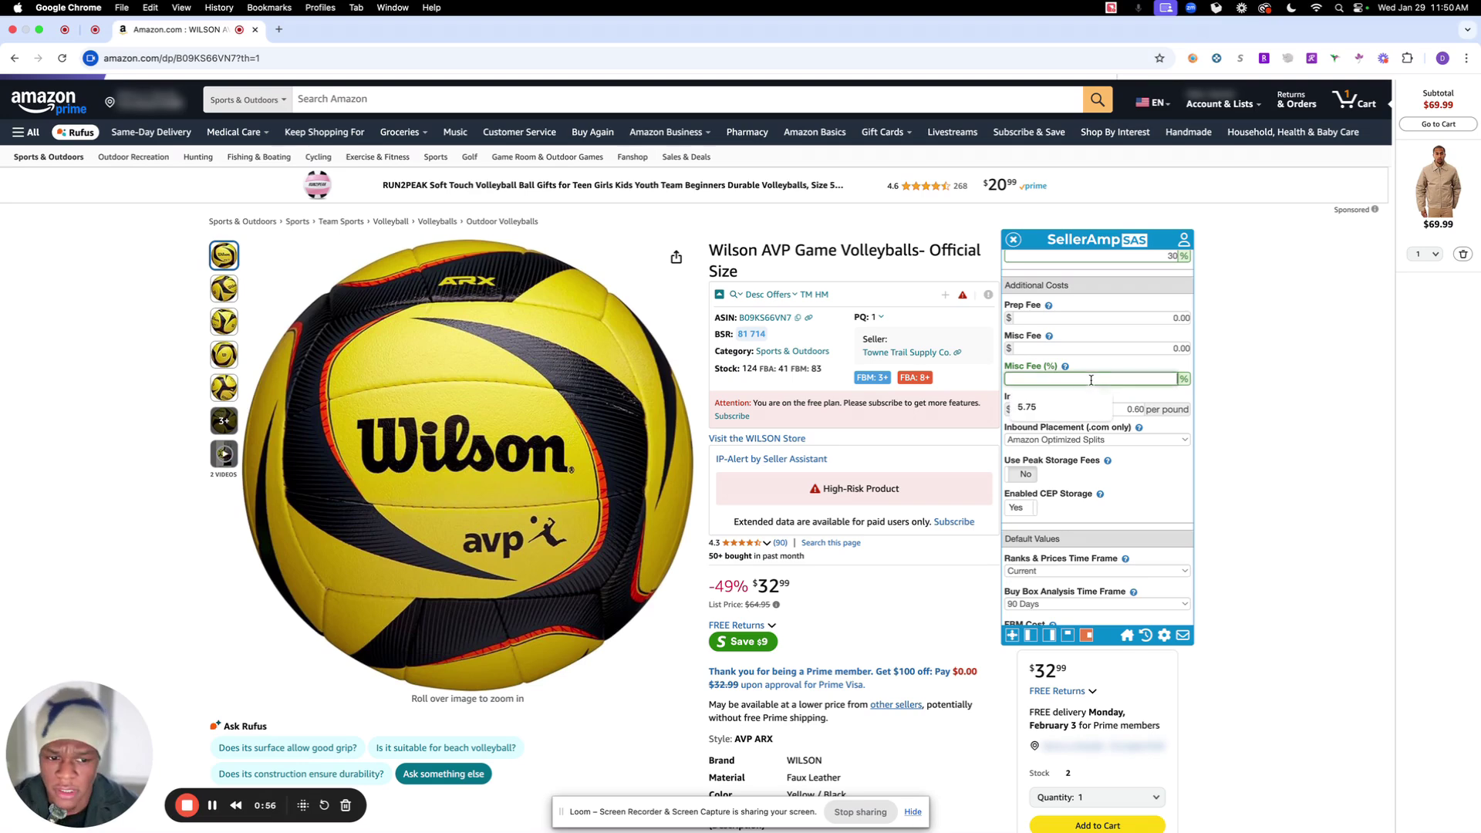
click(1151, 401)
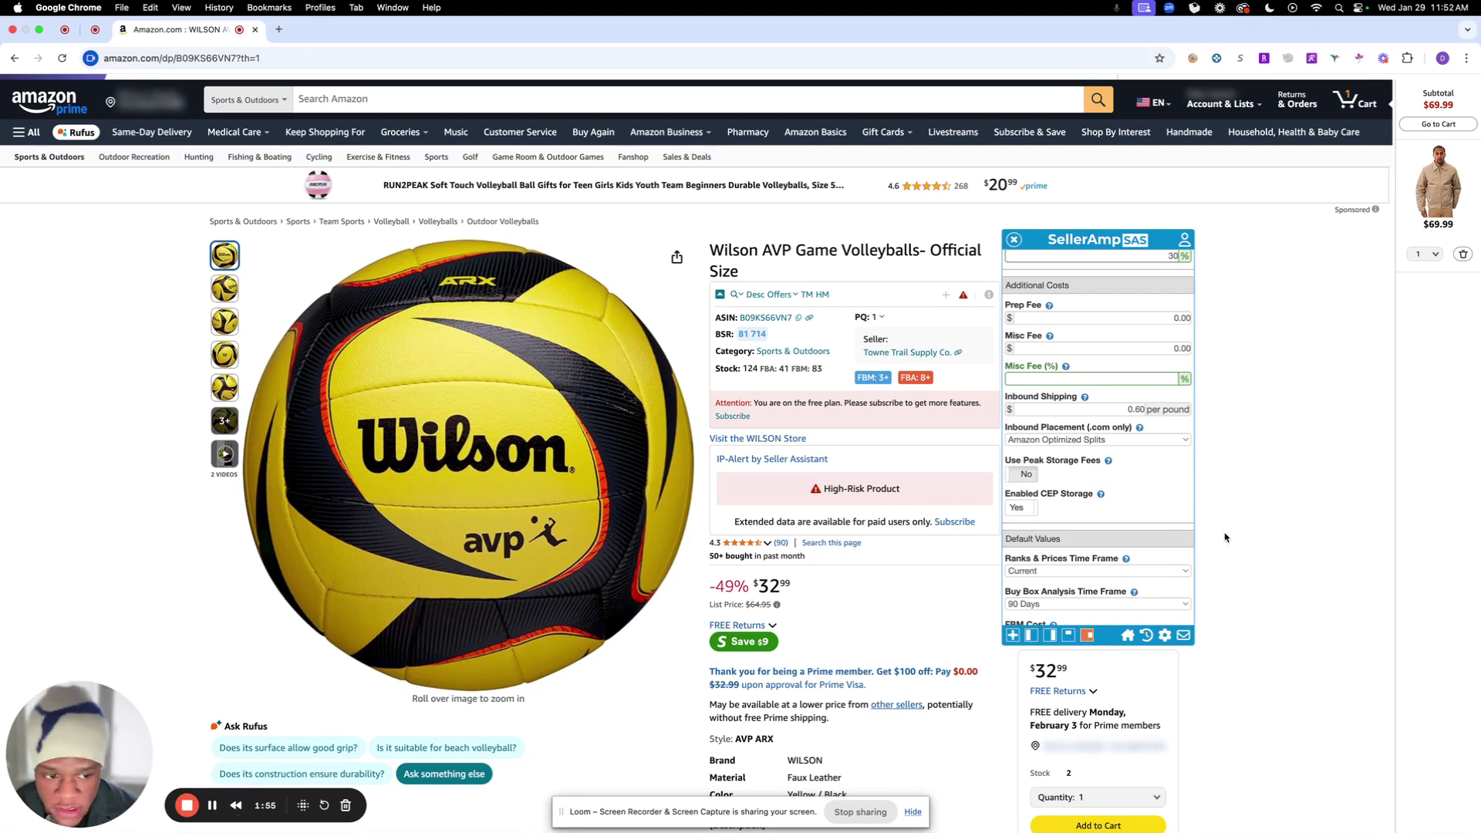
scroll(1224, 537, up, 1)
click(1158, 426)
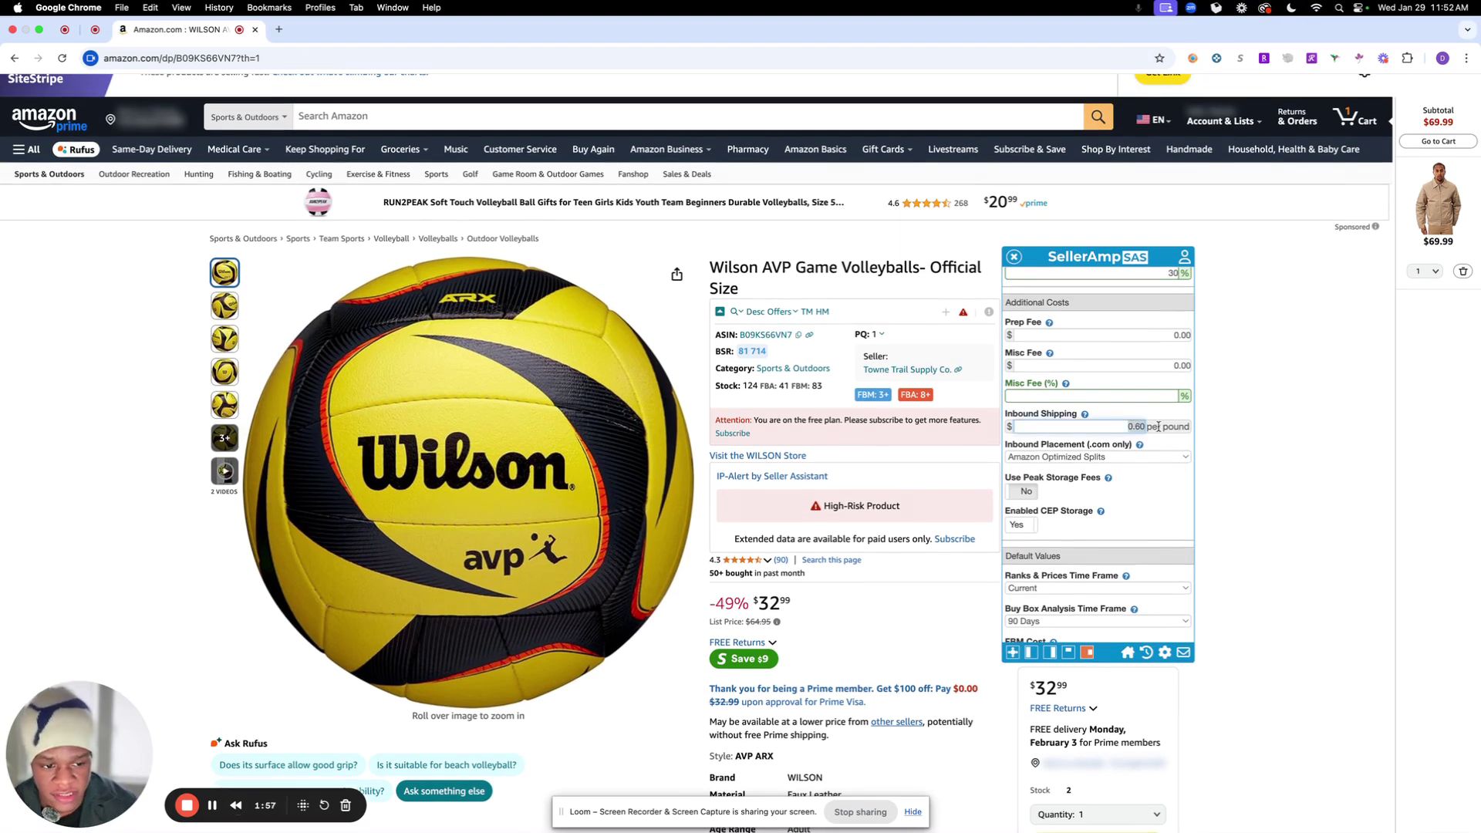
click(1156, 508)
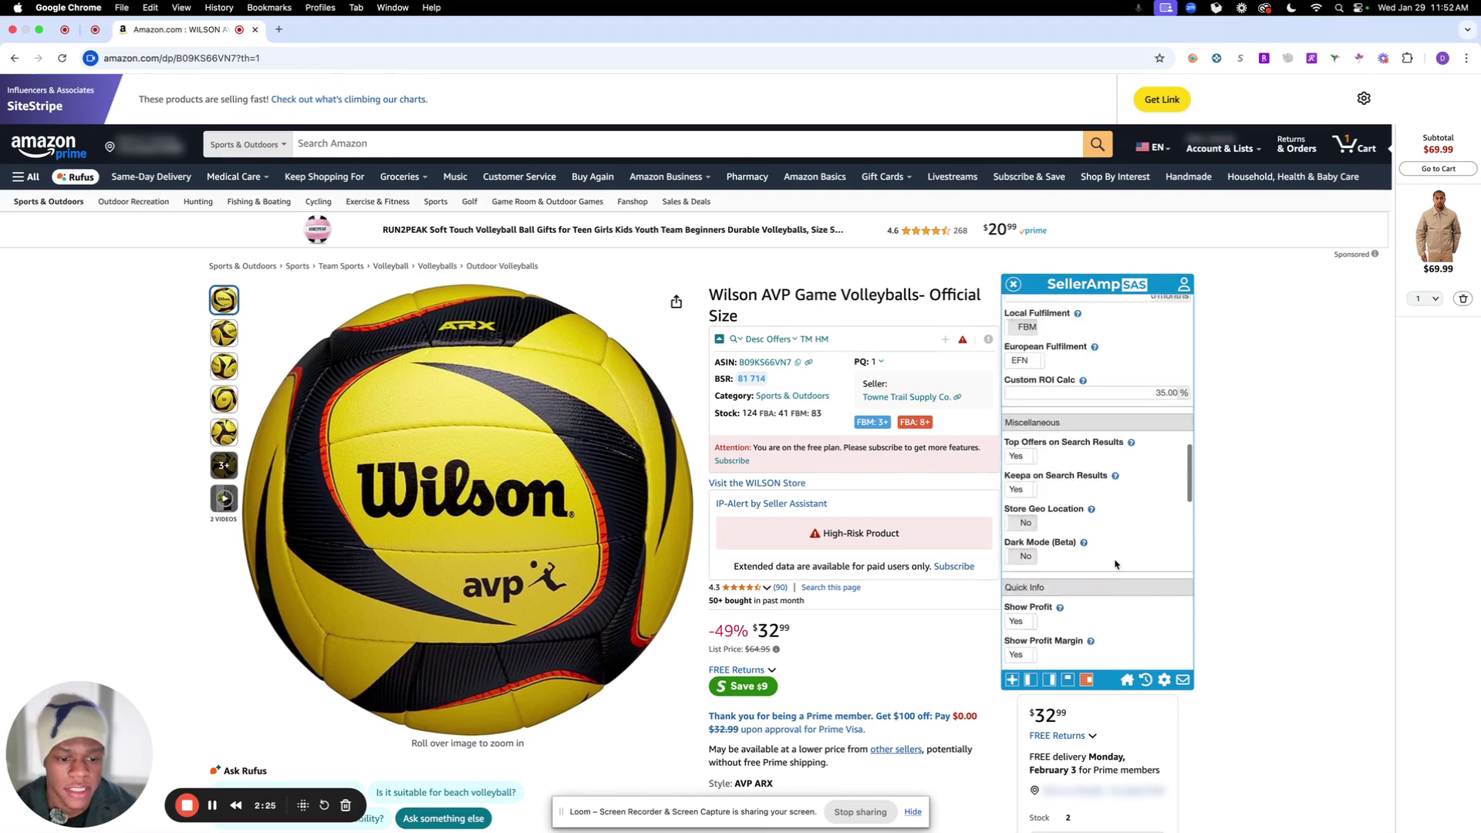
Step: Review the remaining SellerAmp settings, from Miscellaneous and Quick Info options through the list of SAS panels and their on/off states
scroll(1113, 565, down, 6)
scroll(1114, 564, down, 5)
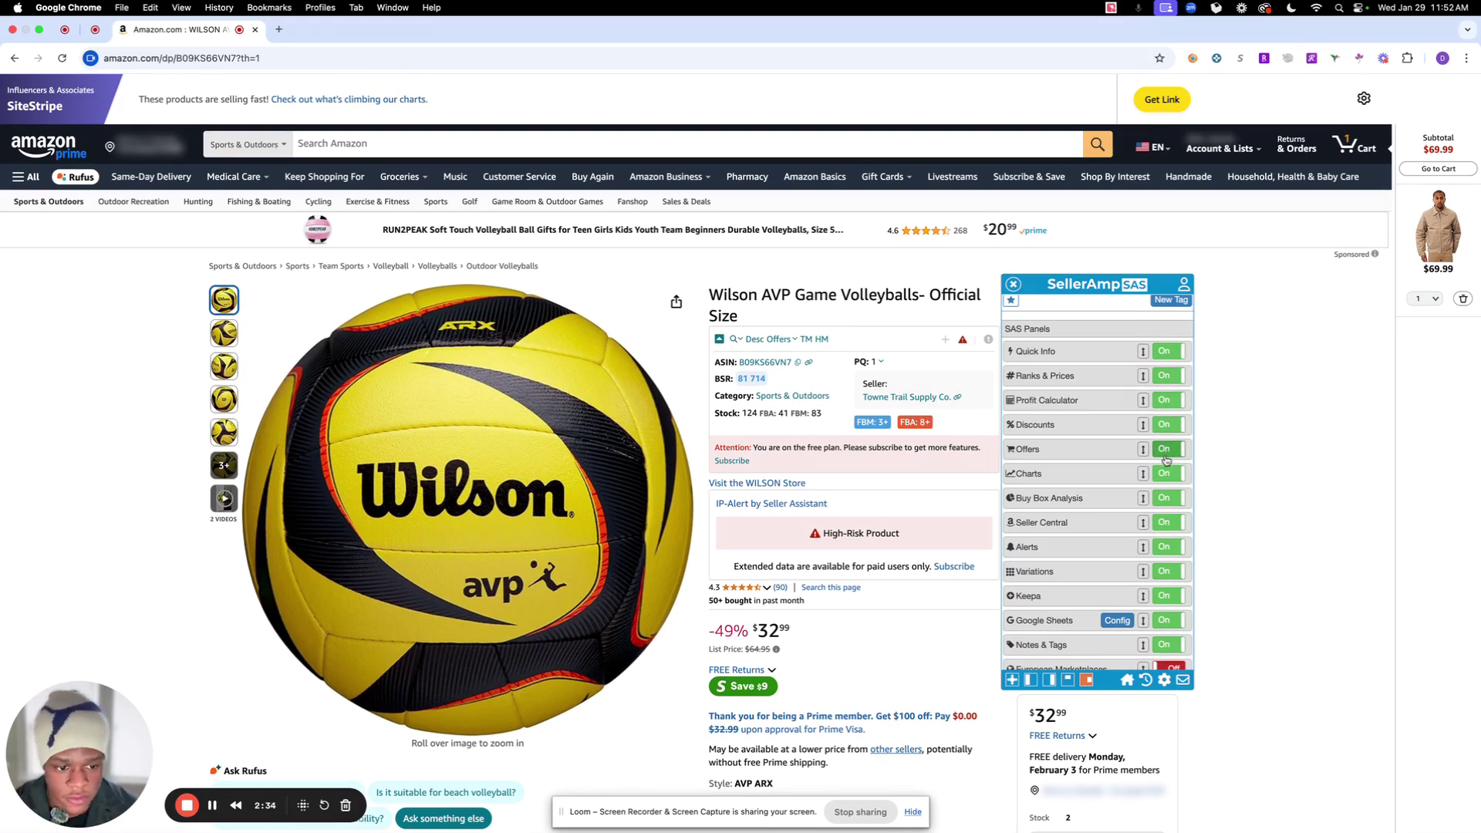
scroll(1169, 482, down, 1)
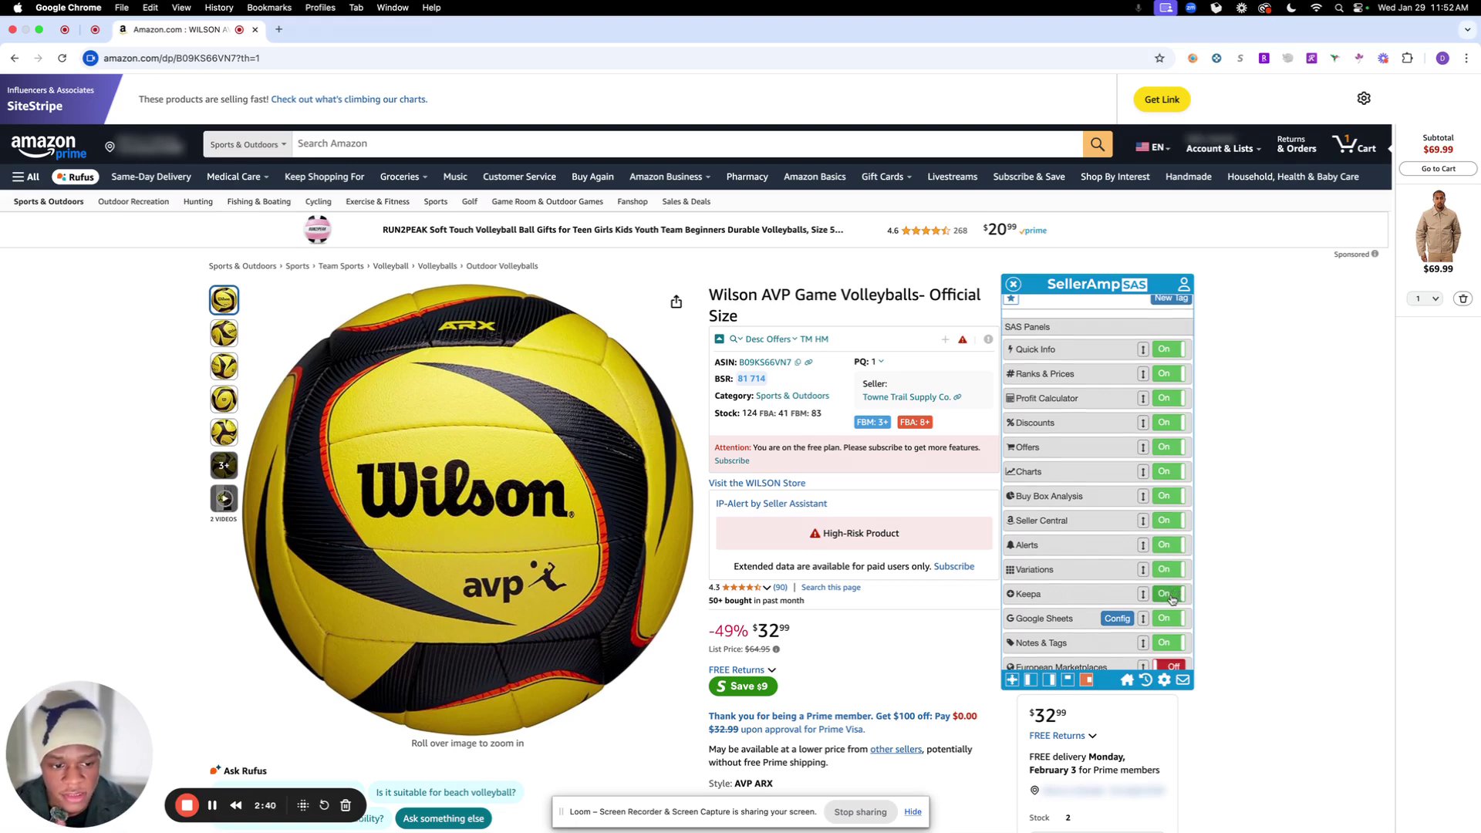
scroll(1168, 588, down, 2)
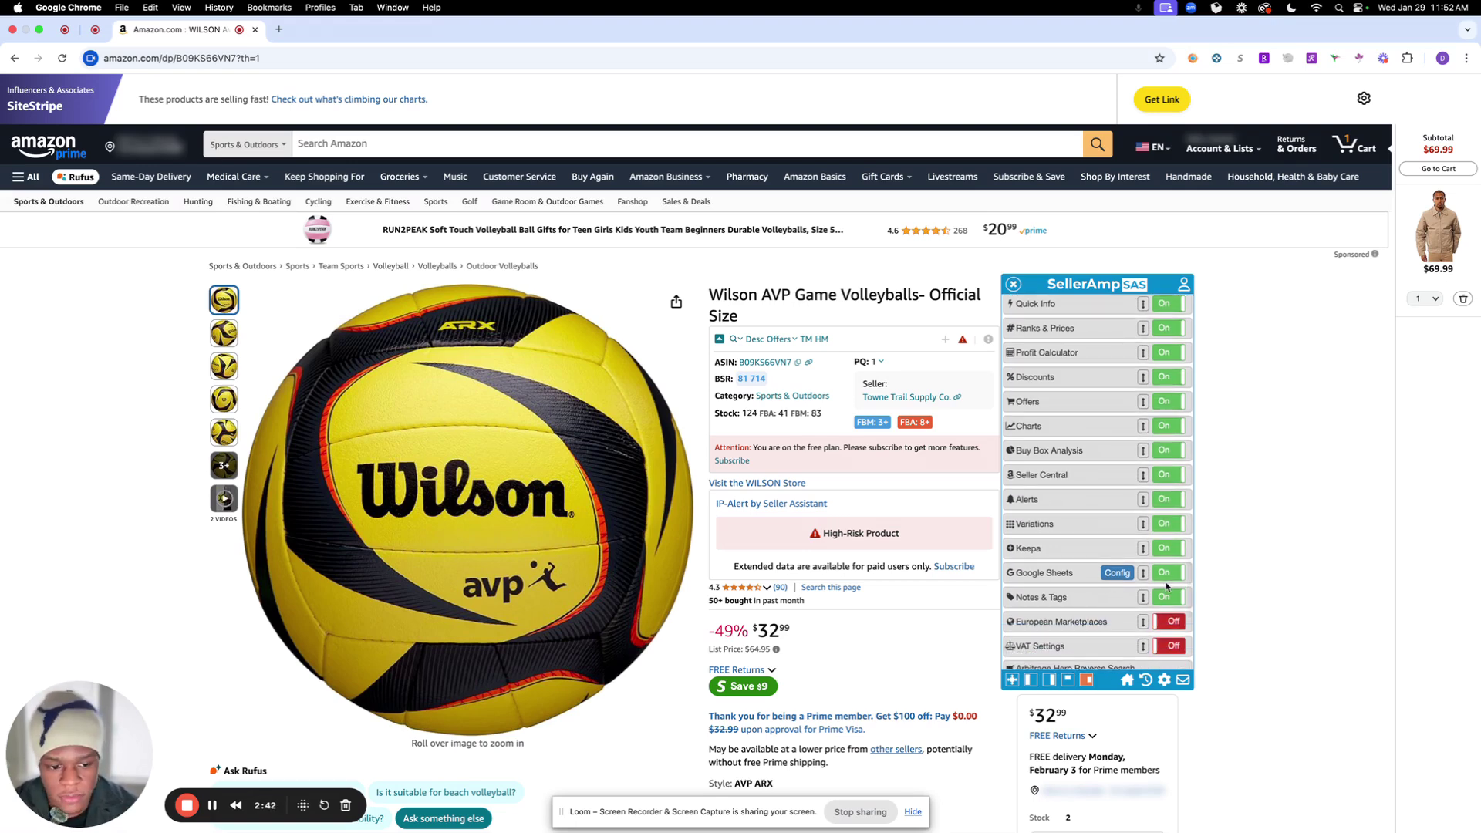
scroll(1144, 582, down, 1)
scroll(1145, 582, down, 2)
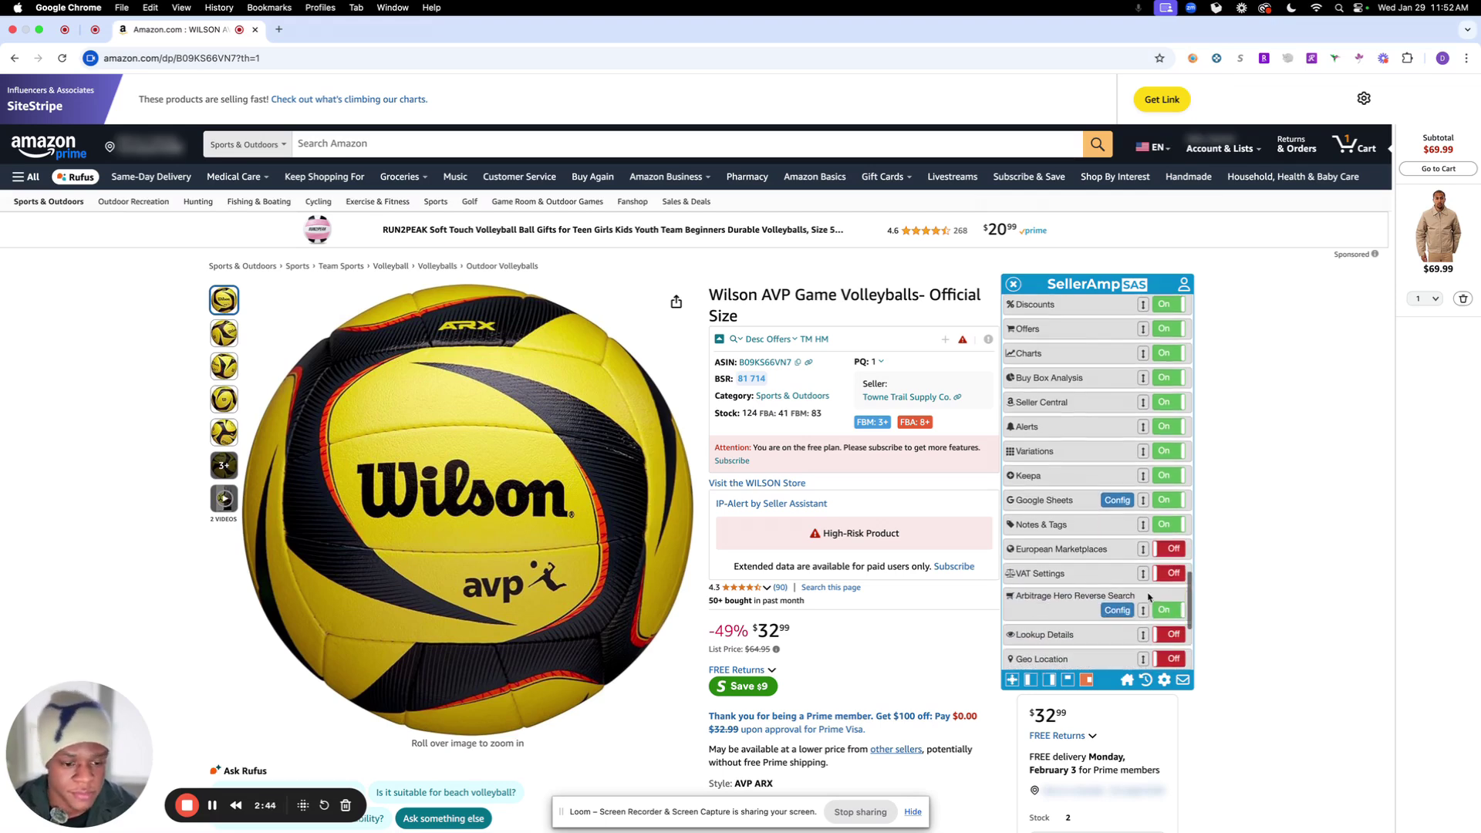
scroll(1093, 620, down, 5)
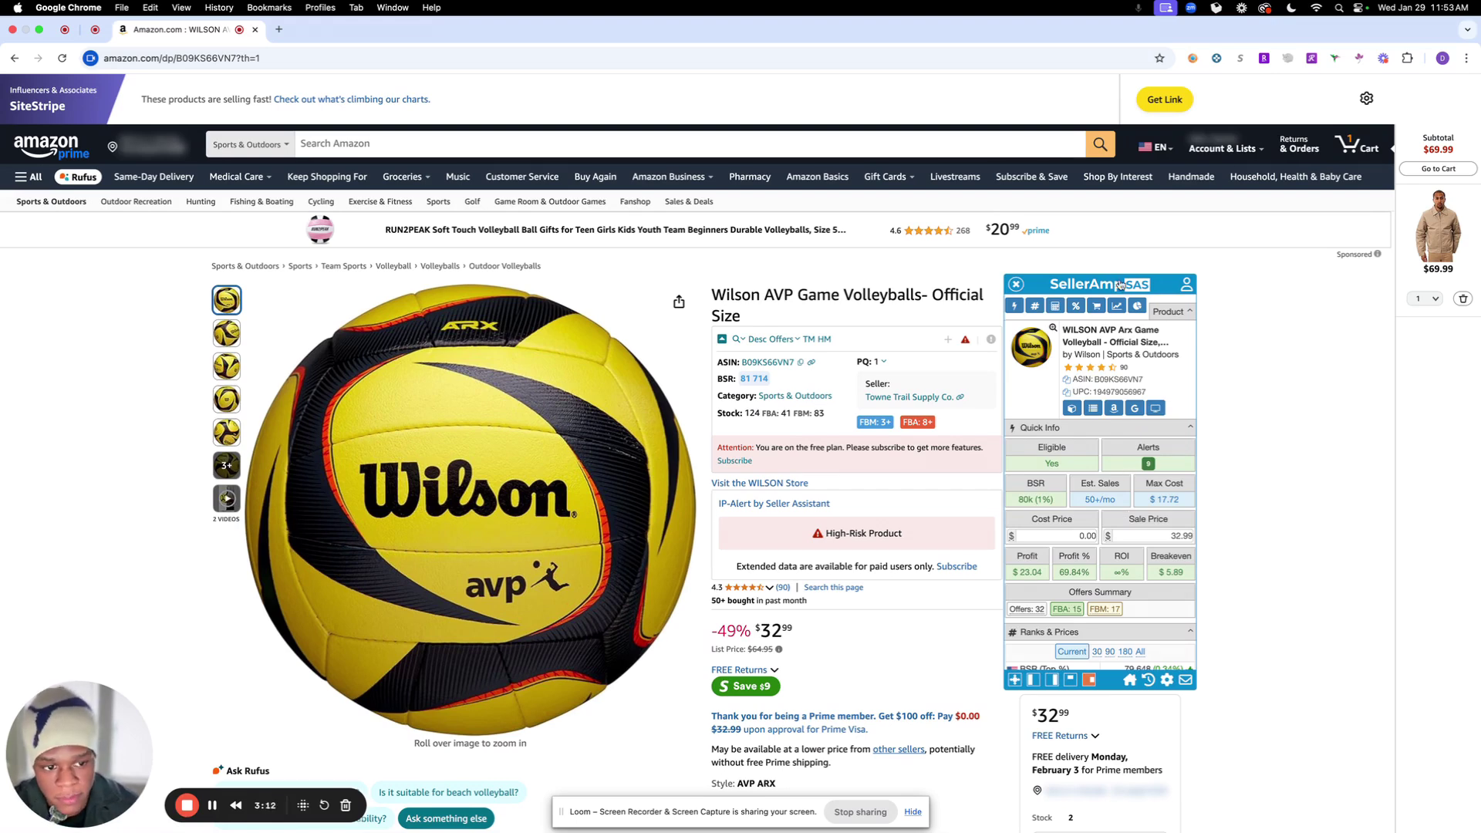
Step: Examine the Wilson volleyball's product title, alerts and BSR criteria in the SellerAmp product overview
drag(1074, 354, 1170, 363)
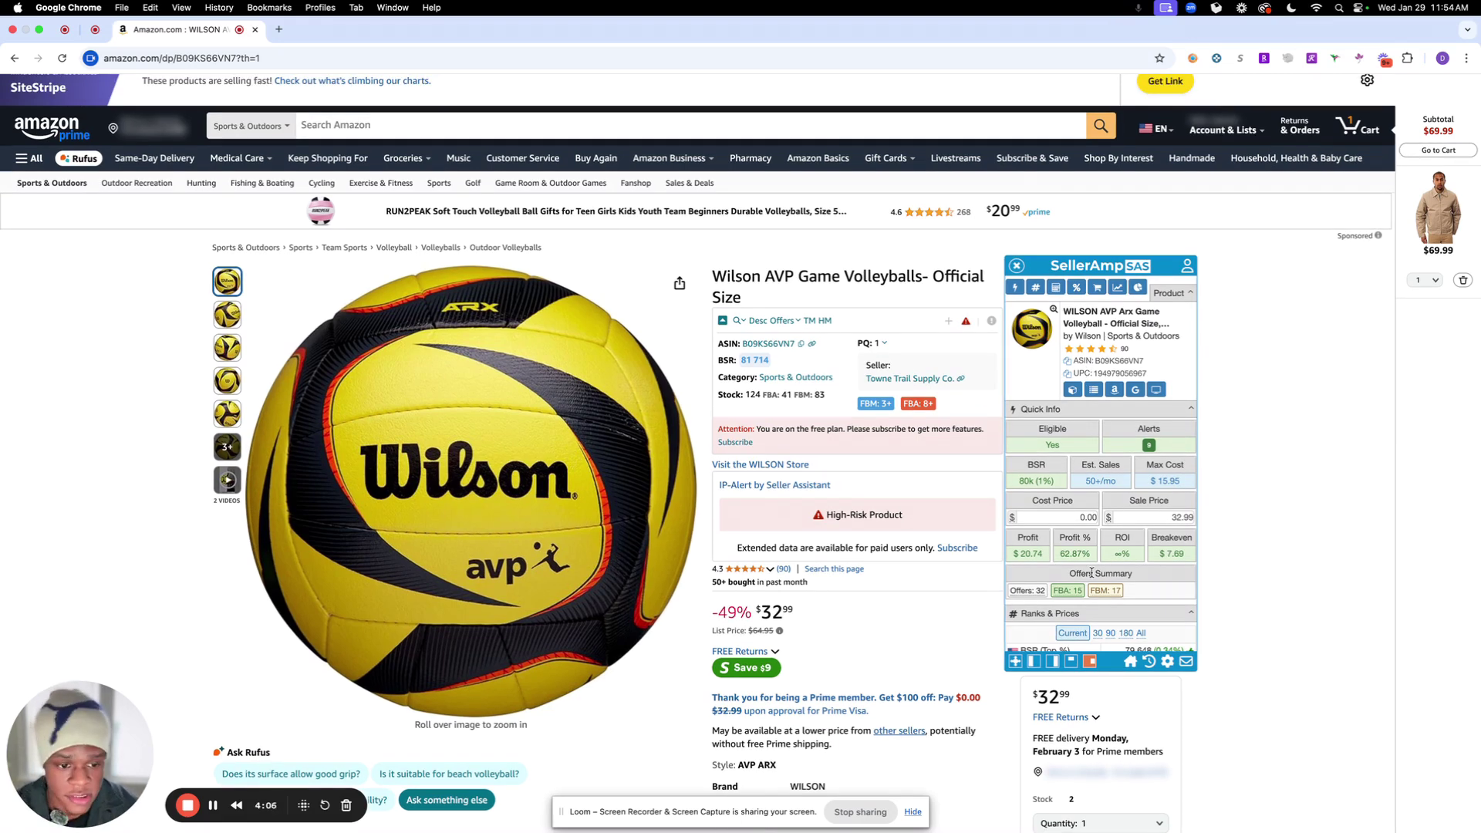
mouse_move(1148, 445)
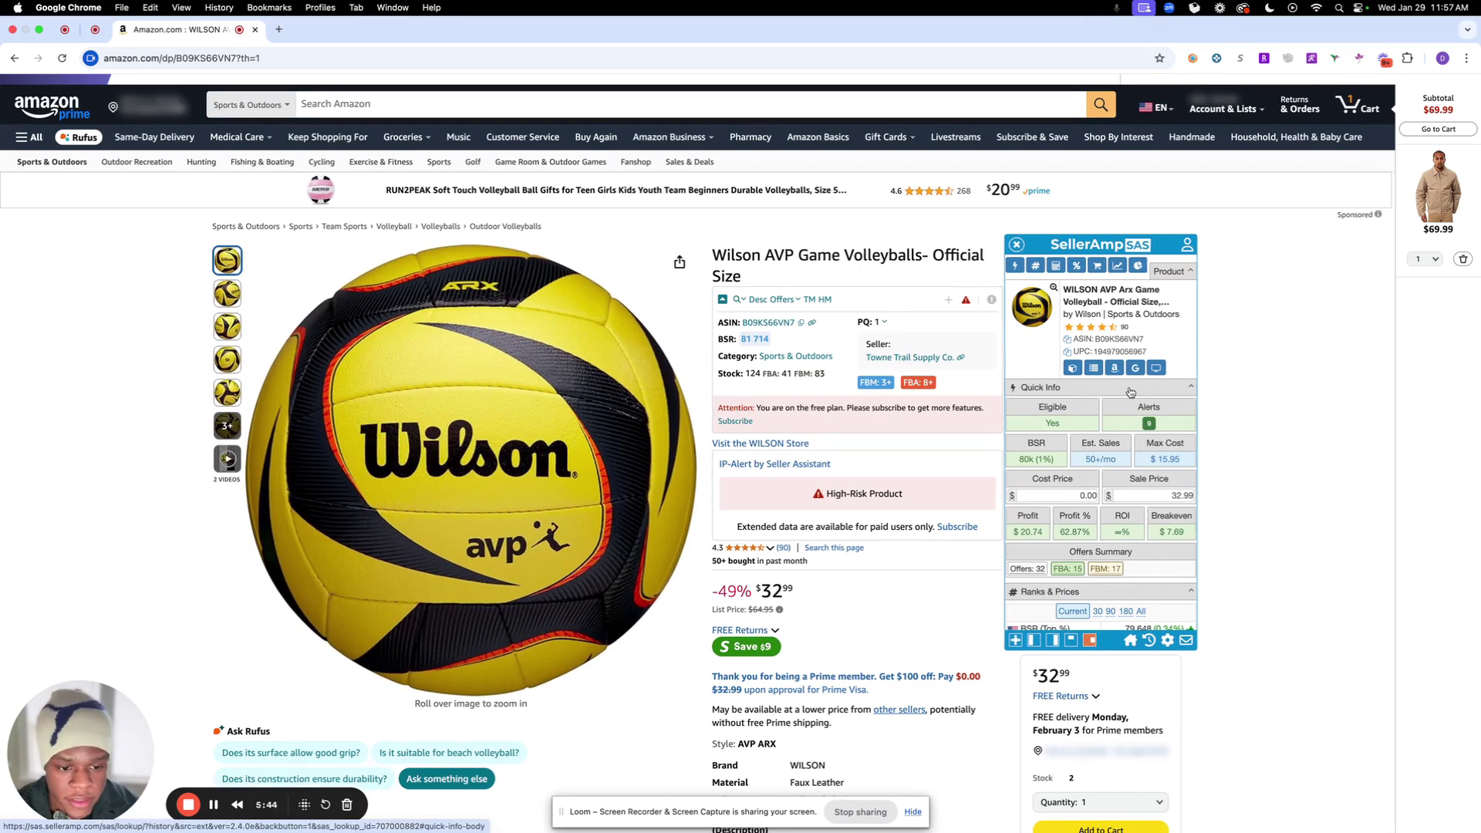
mouse_move(1048, 461)
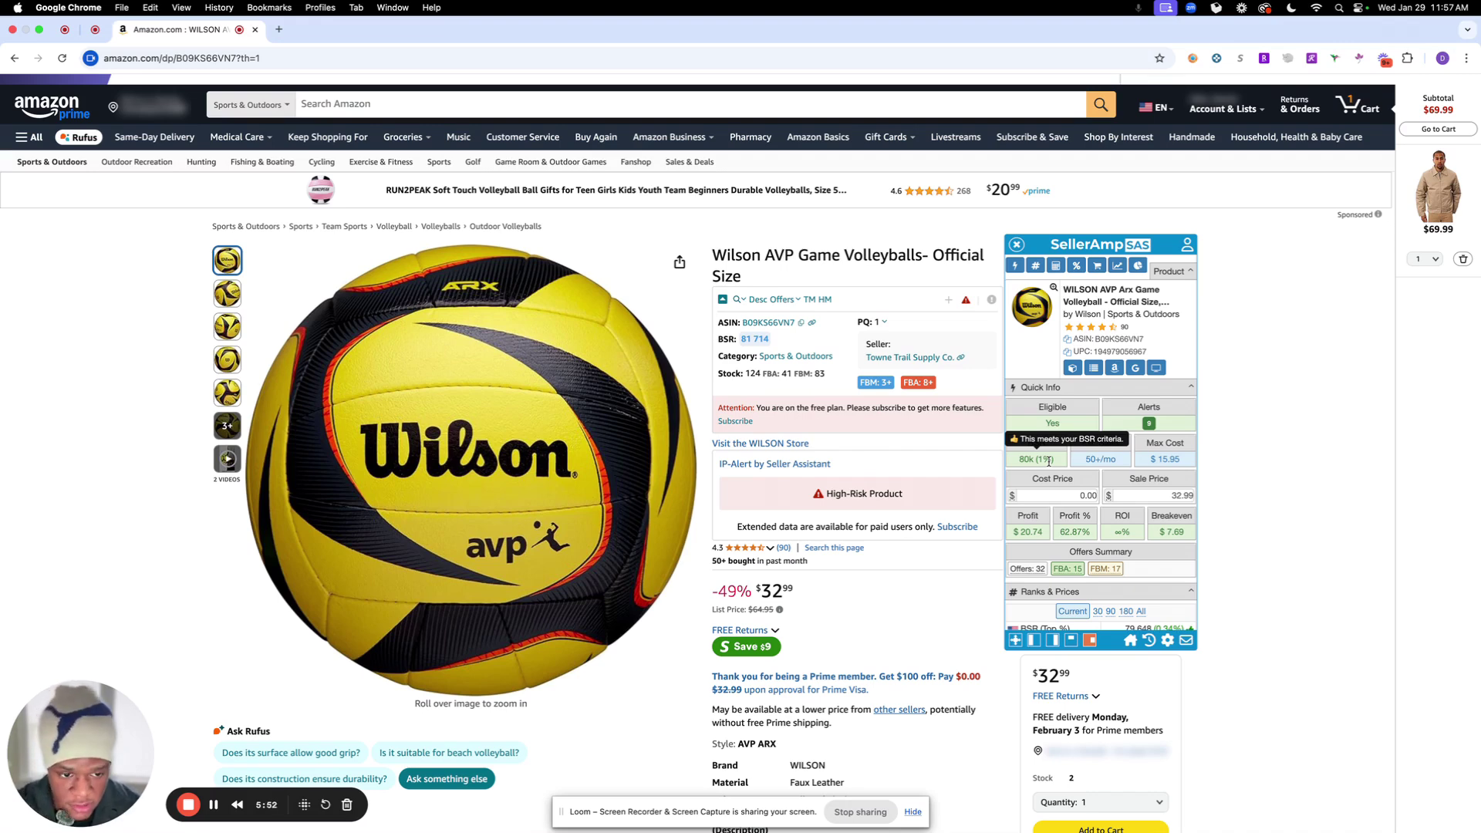
Step: Set the Wilson volleyball's cost price to 4.99 in Quick Info
scroll(1048, 461, down, 1)
scroll(1048, 461, down, 2)
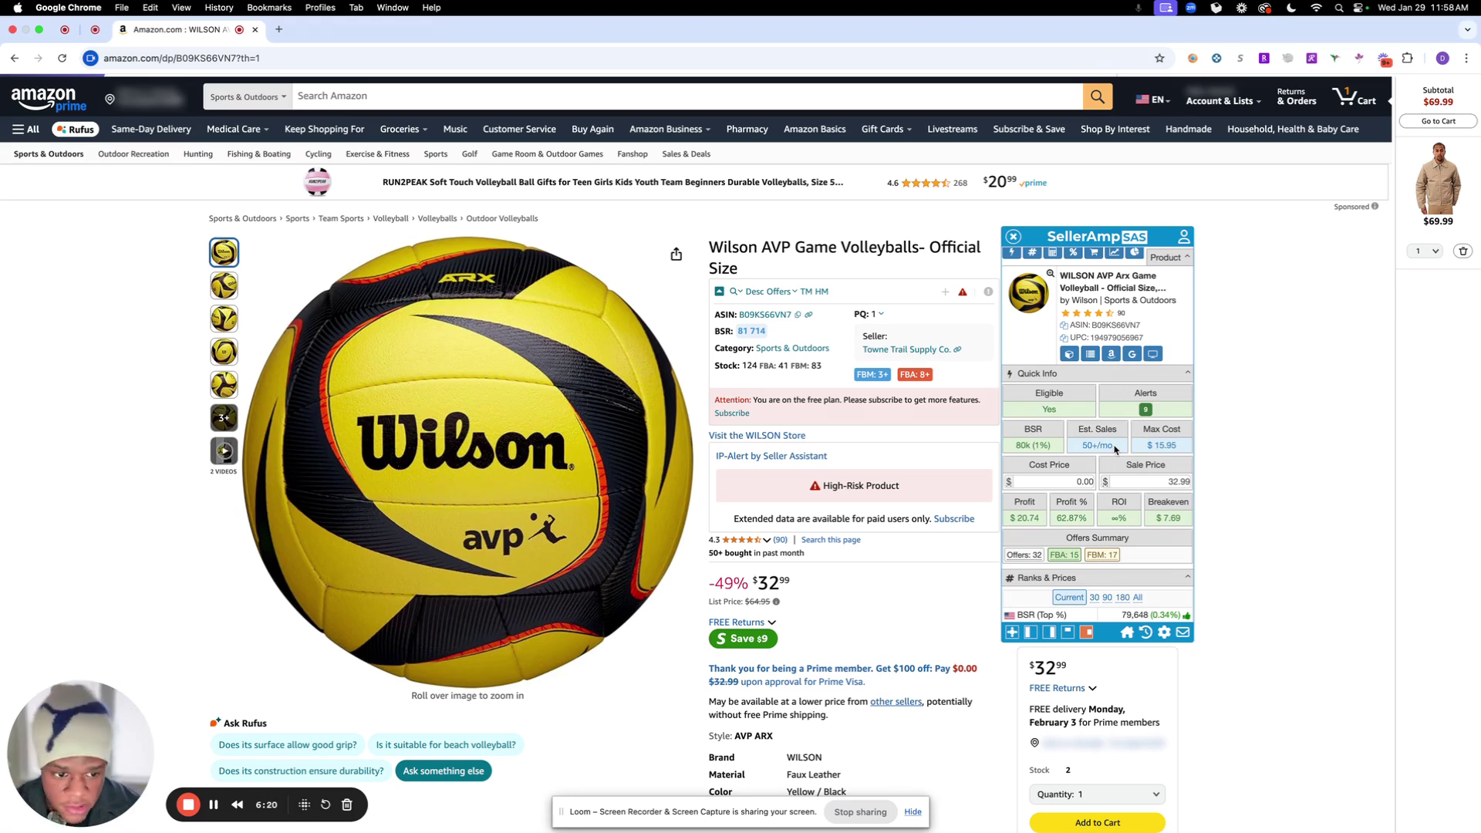
click(1091, 483)
key(BackSpace)
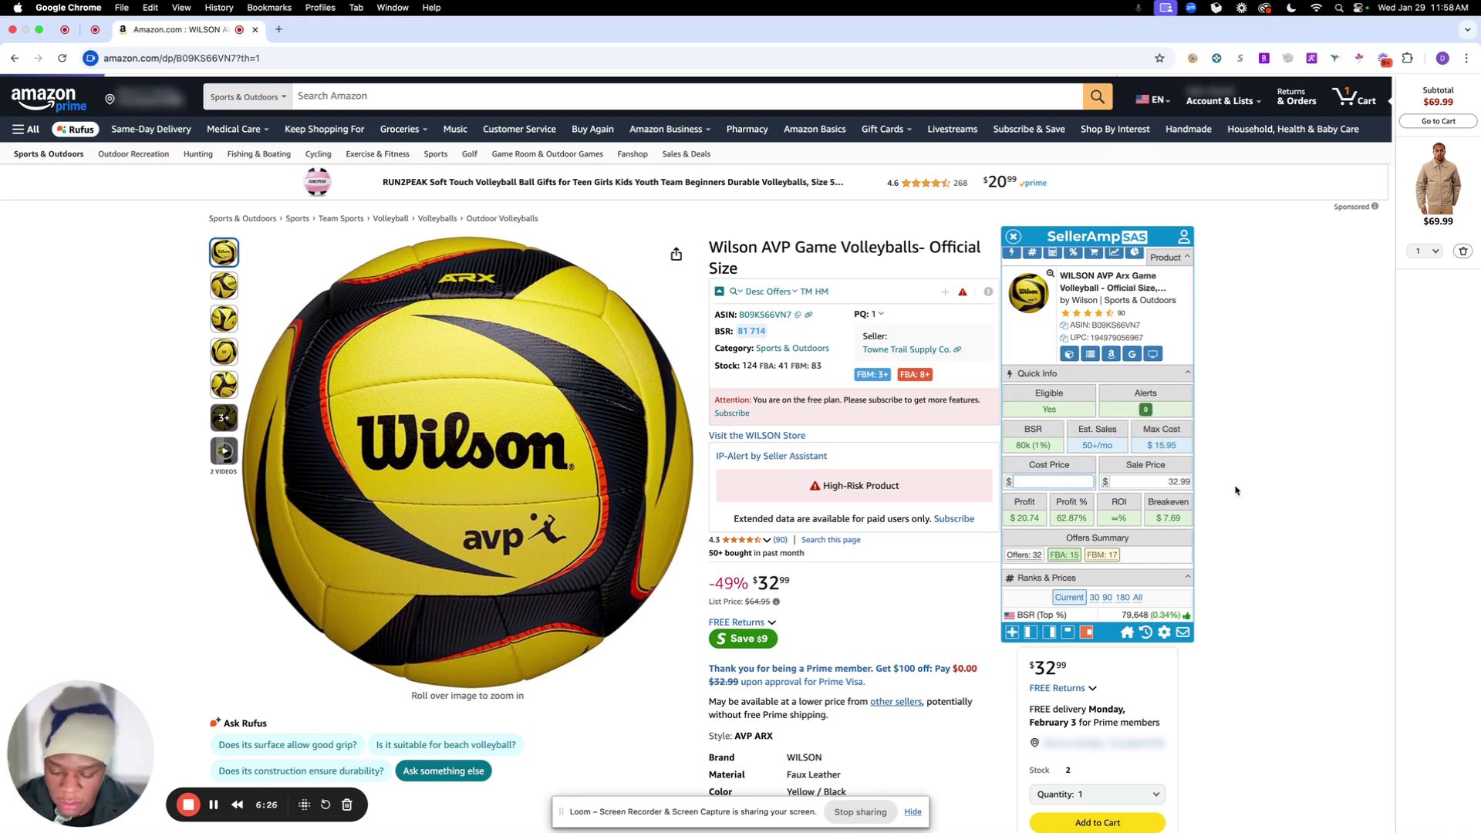
text(4.99)
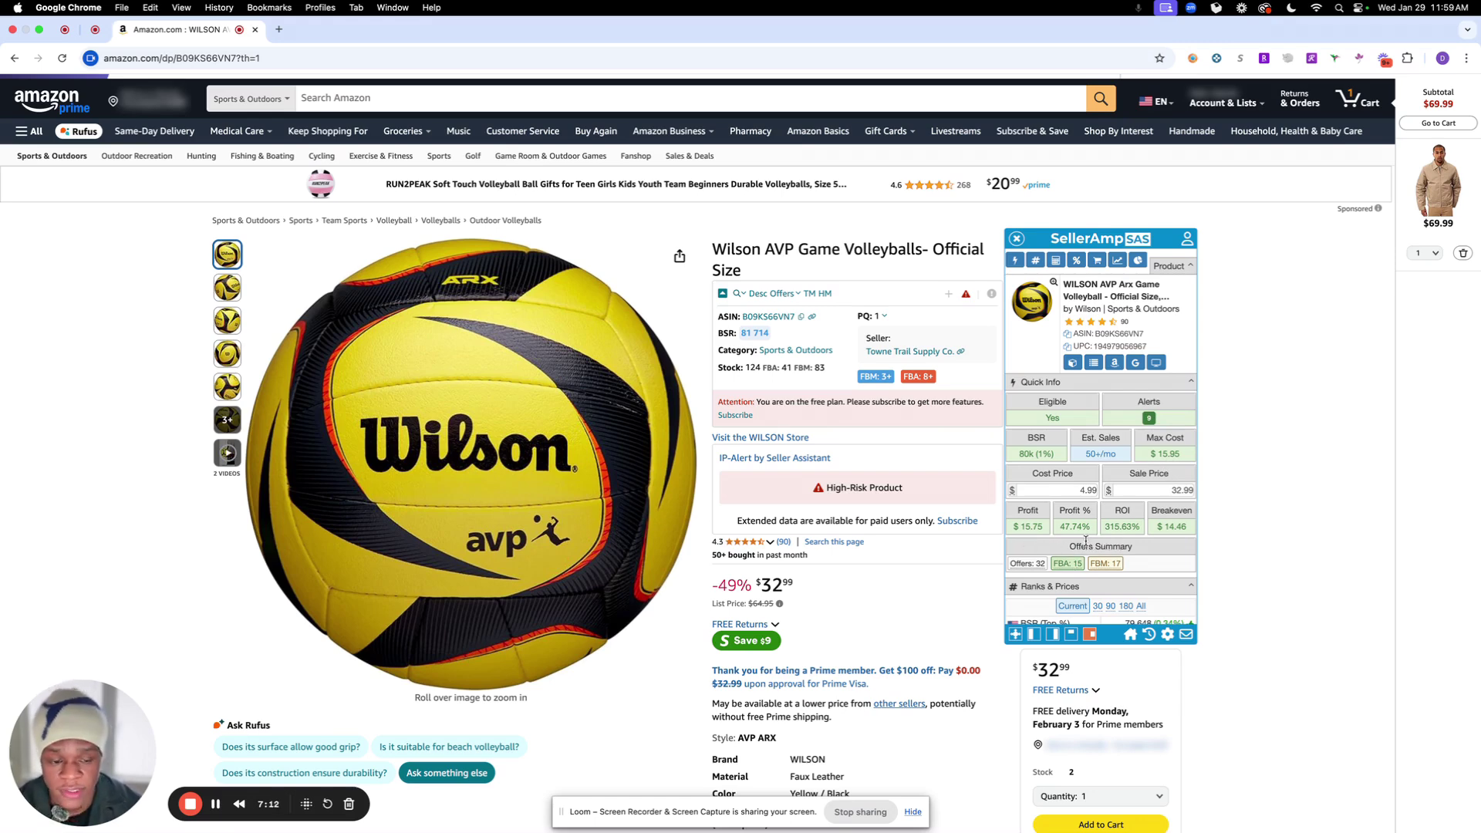
Step: Check the FBA and FBM offers, the Ranks & Prices figures, and the seller shown in the listing's purchase box
scroll(1088, 546, down, 1)
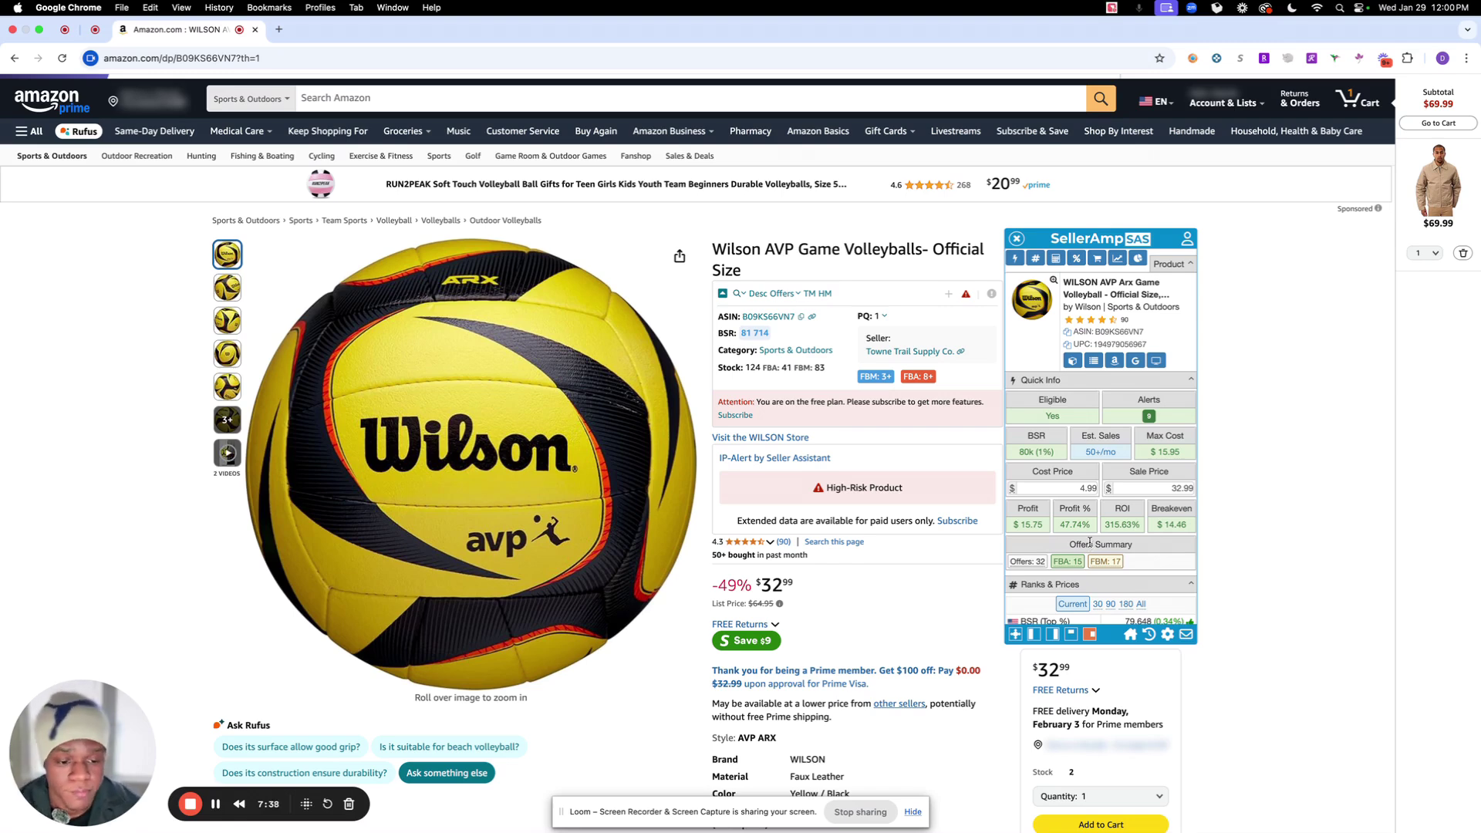
scroll(1083, 401, down, 5)
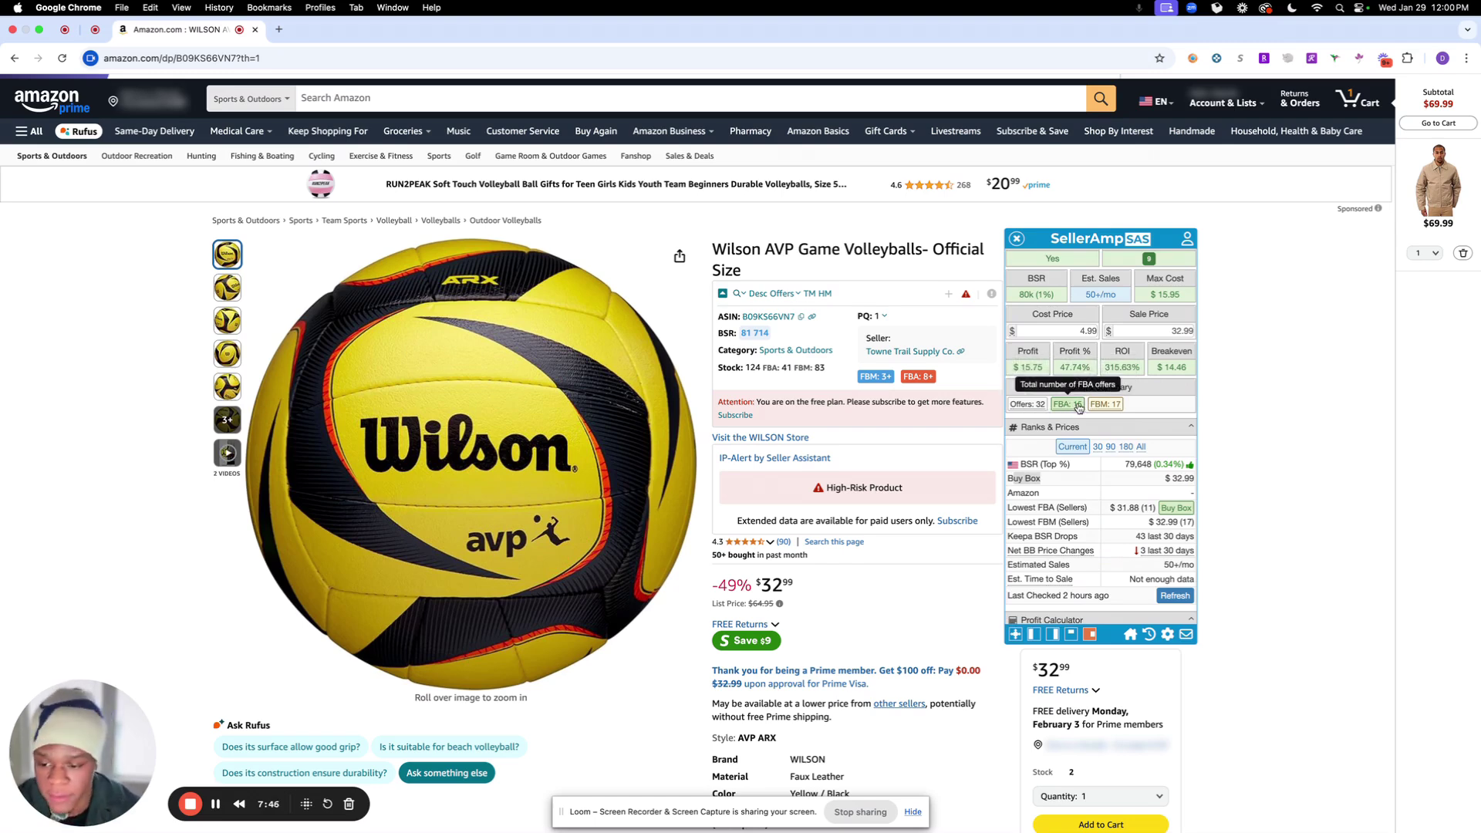
scroll(1080, 424, right, 1)
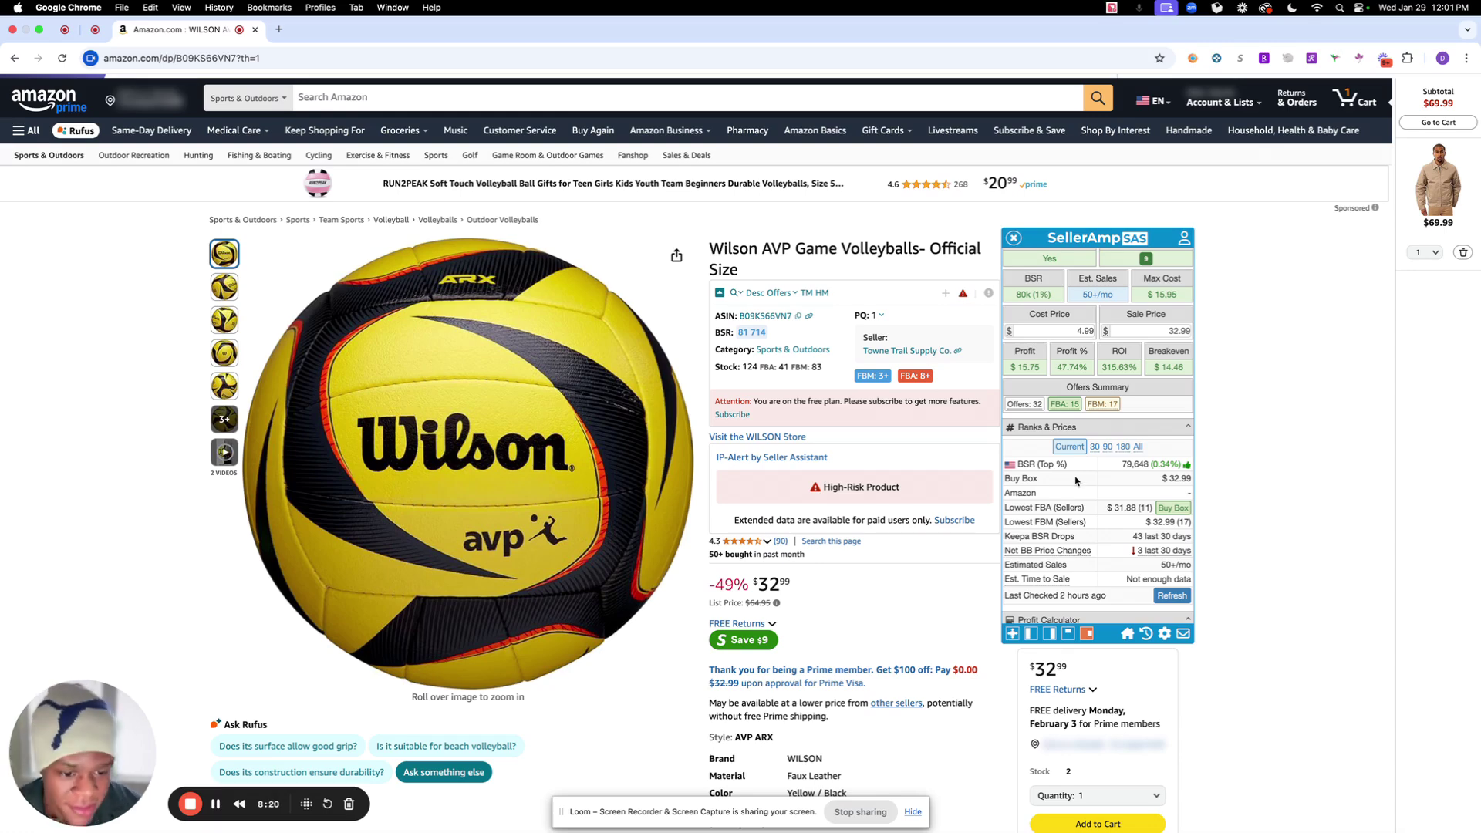
scroll(1265, 578, down, 5)
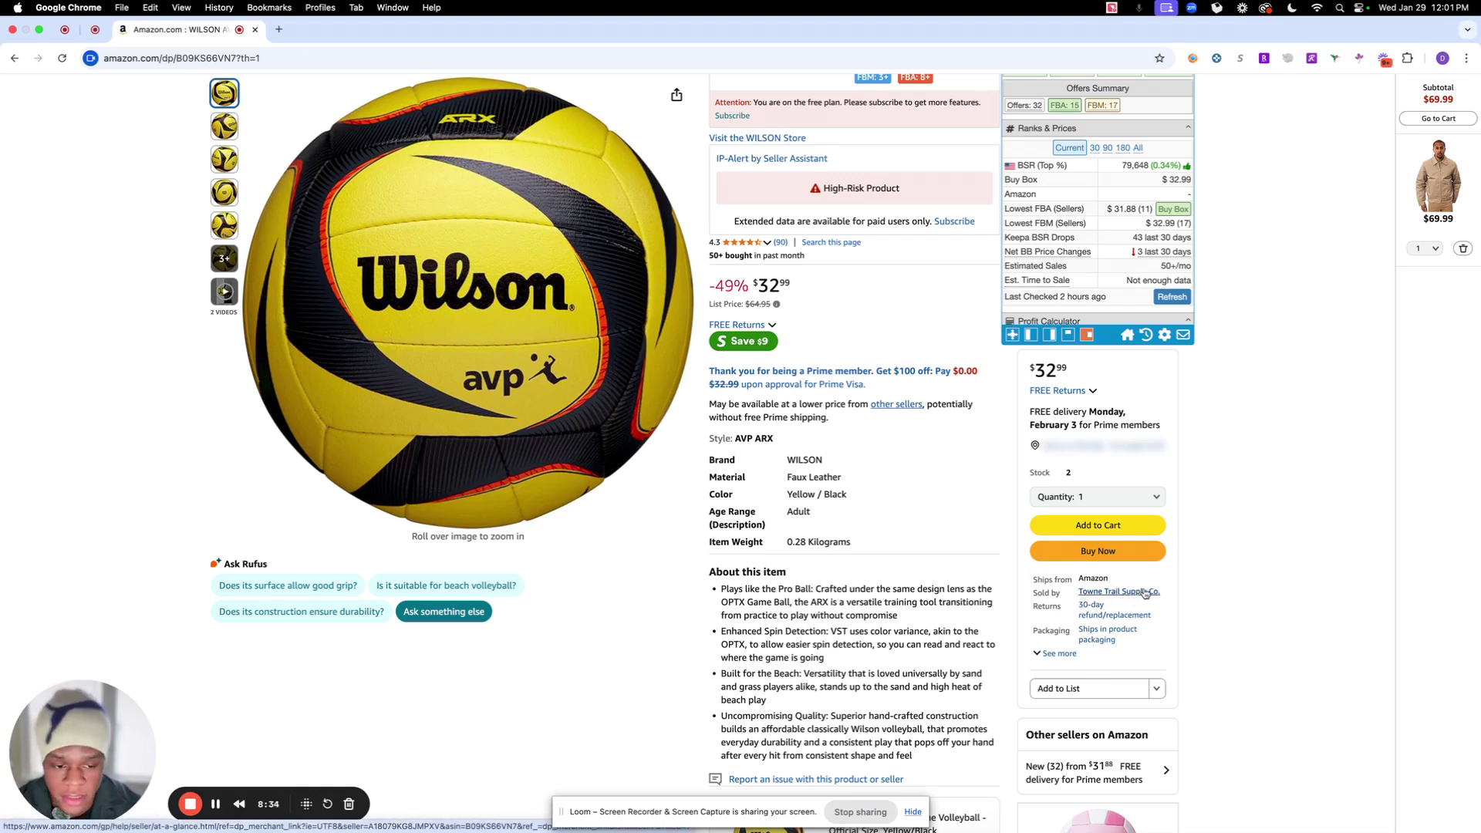
scroll(1156, 574, up, 10)
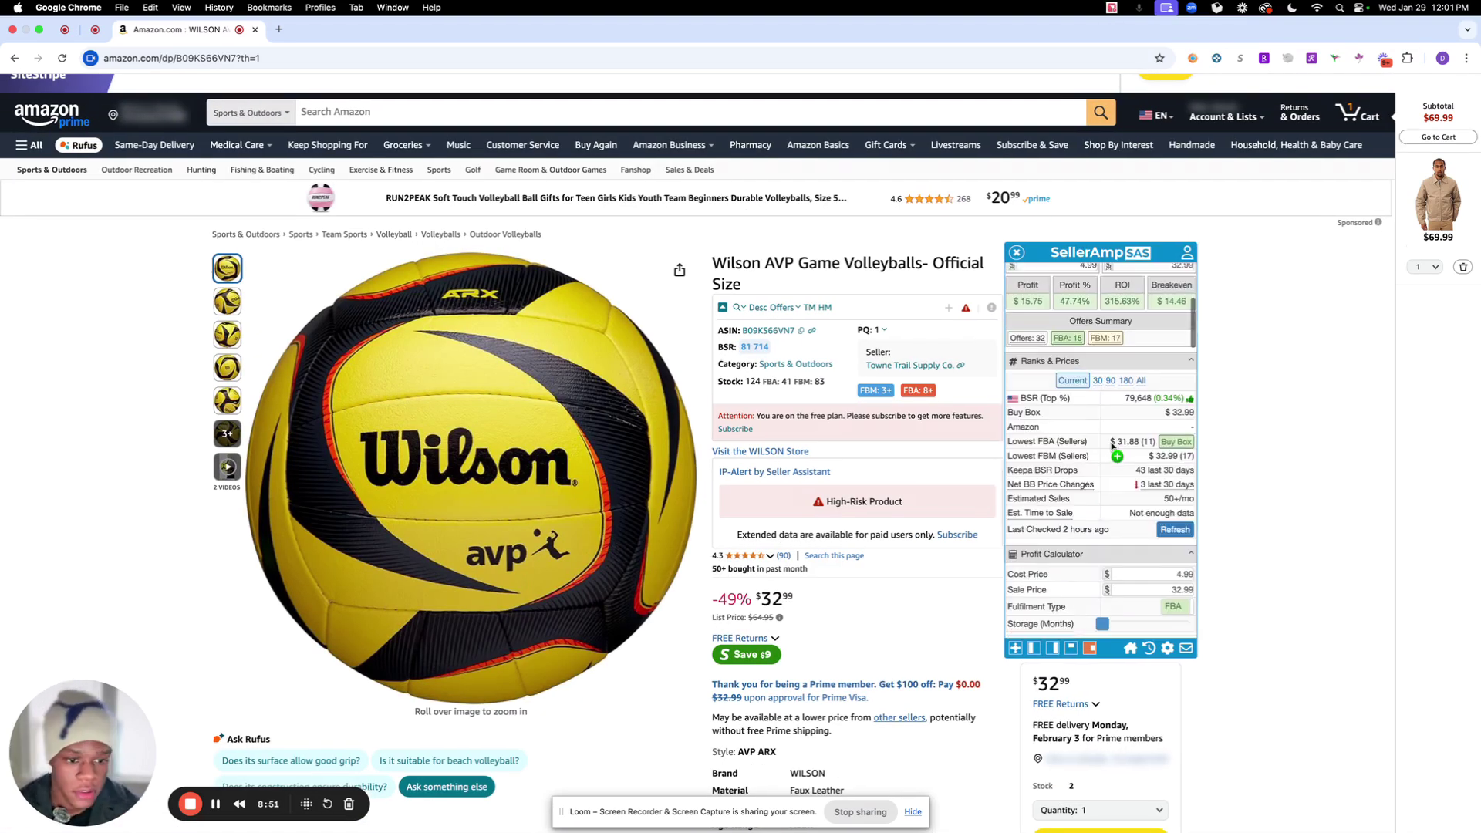
scroll(1111, 444, up, 1)
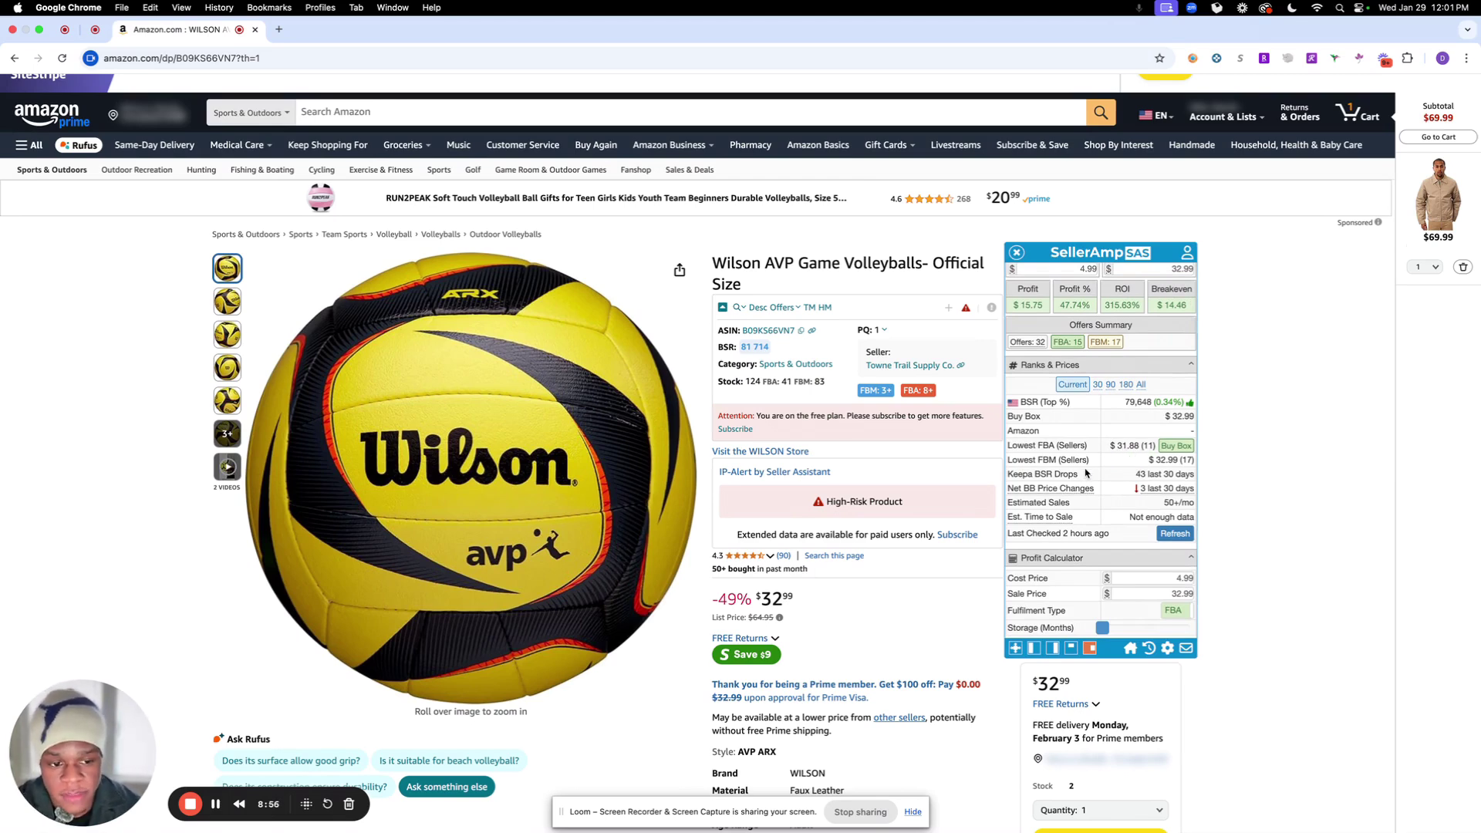
Step: Review the Profit Calculator's profit, ROI and quantity figures, and try the Storage (Months) slider
scroll(1085, 478, down, 5)
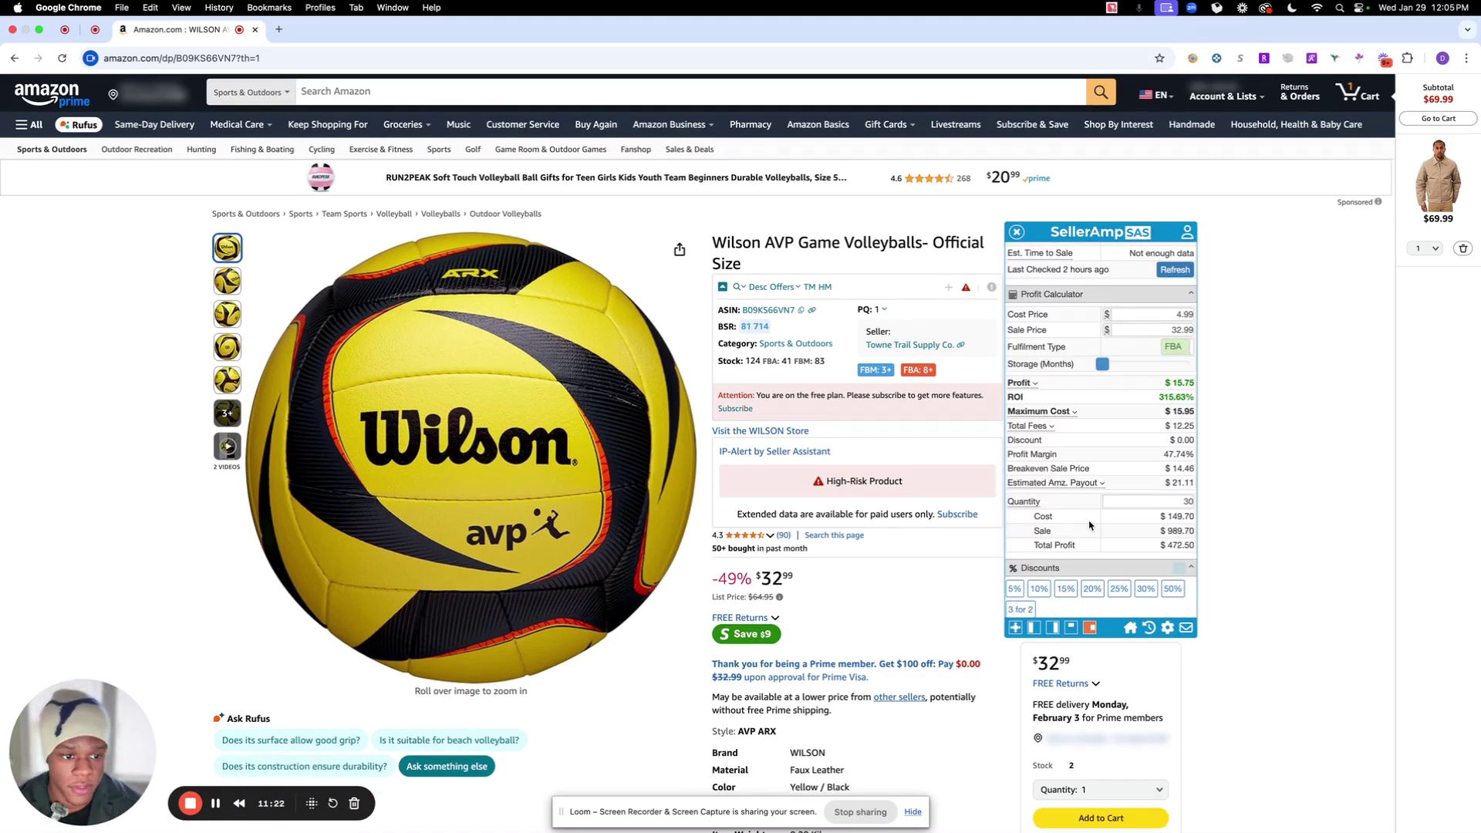
scroll(1090, 524, up, 1)
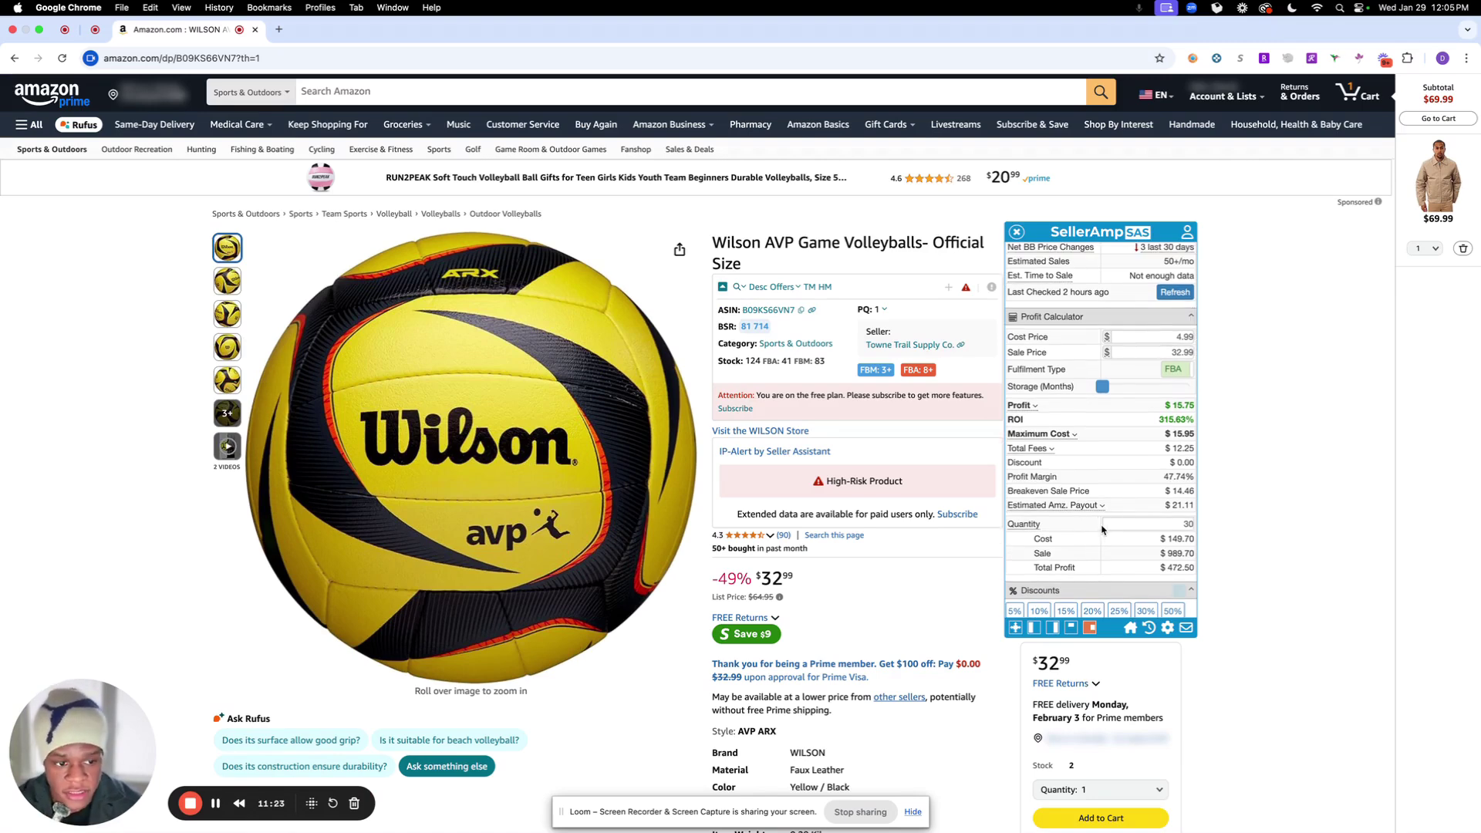
scroll(1101, 529, up, 1)
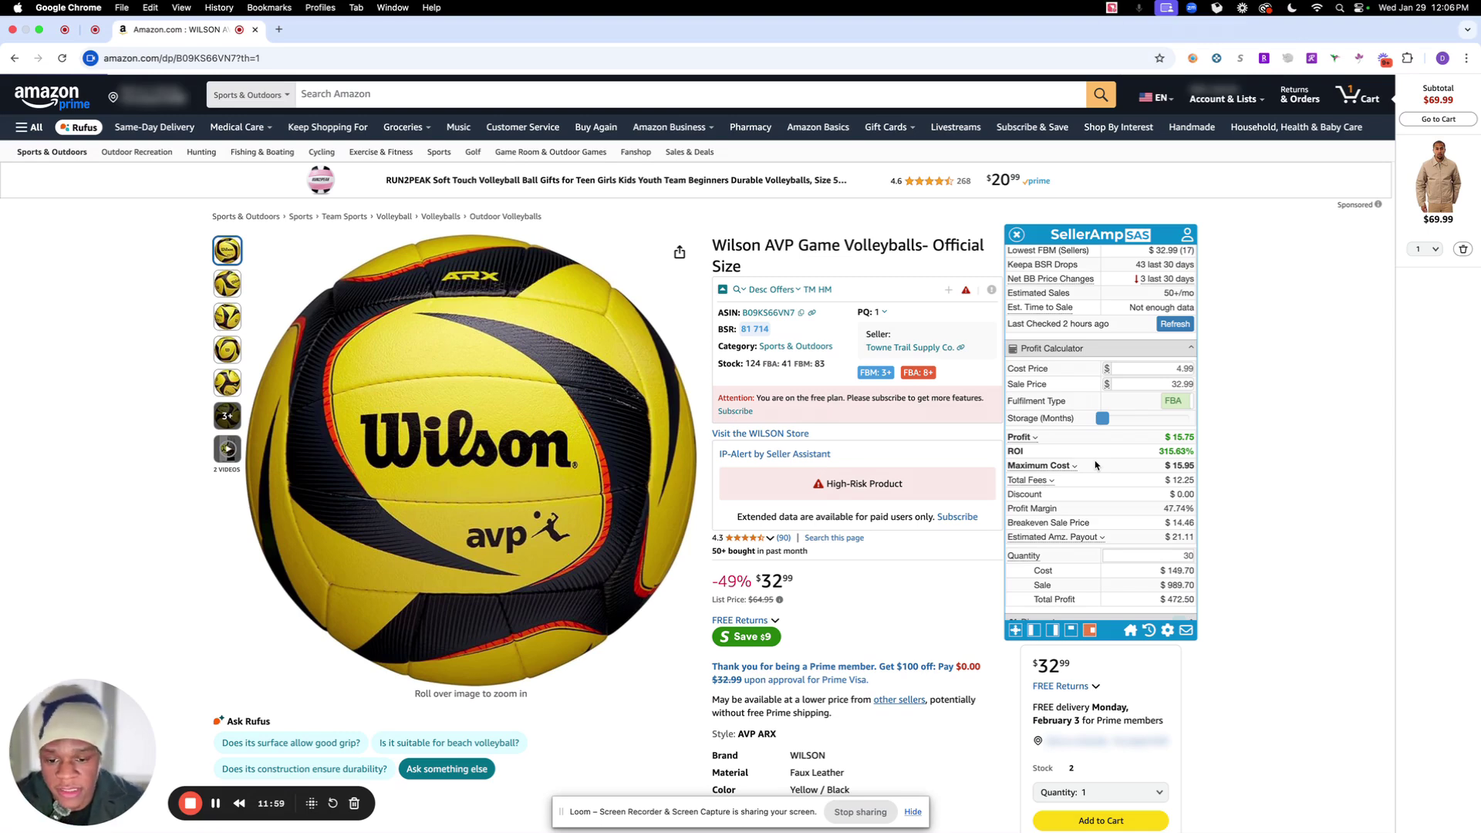
mouse_move(1104, 424)
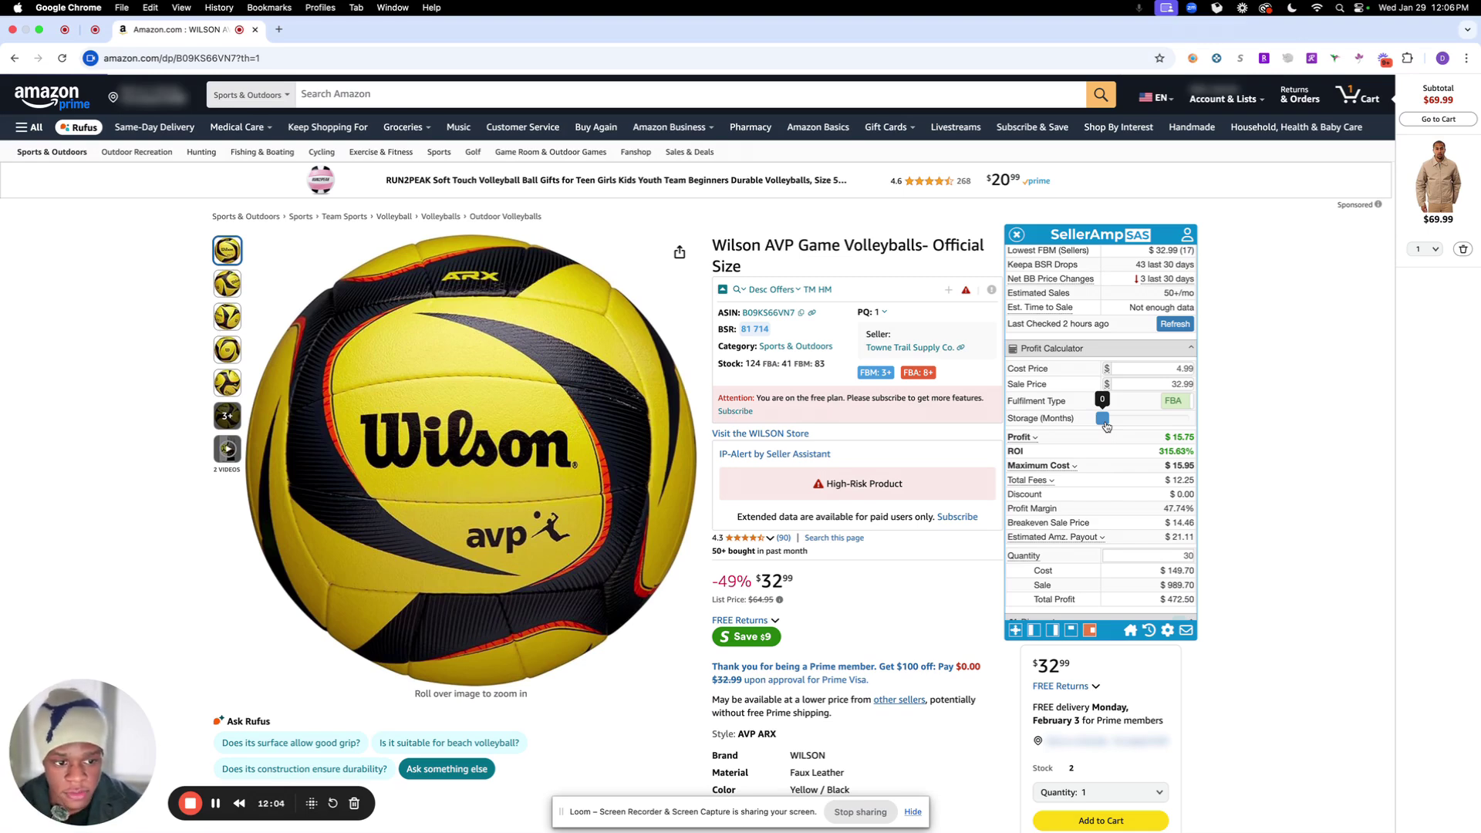
mouse_move(1106, 427)
mouse_down()
mouse_move(1191, 423)
mouse_move(1101, 424)
mouse_up()
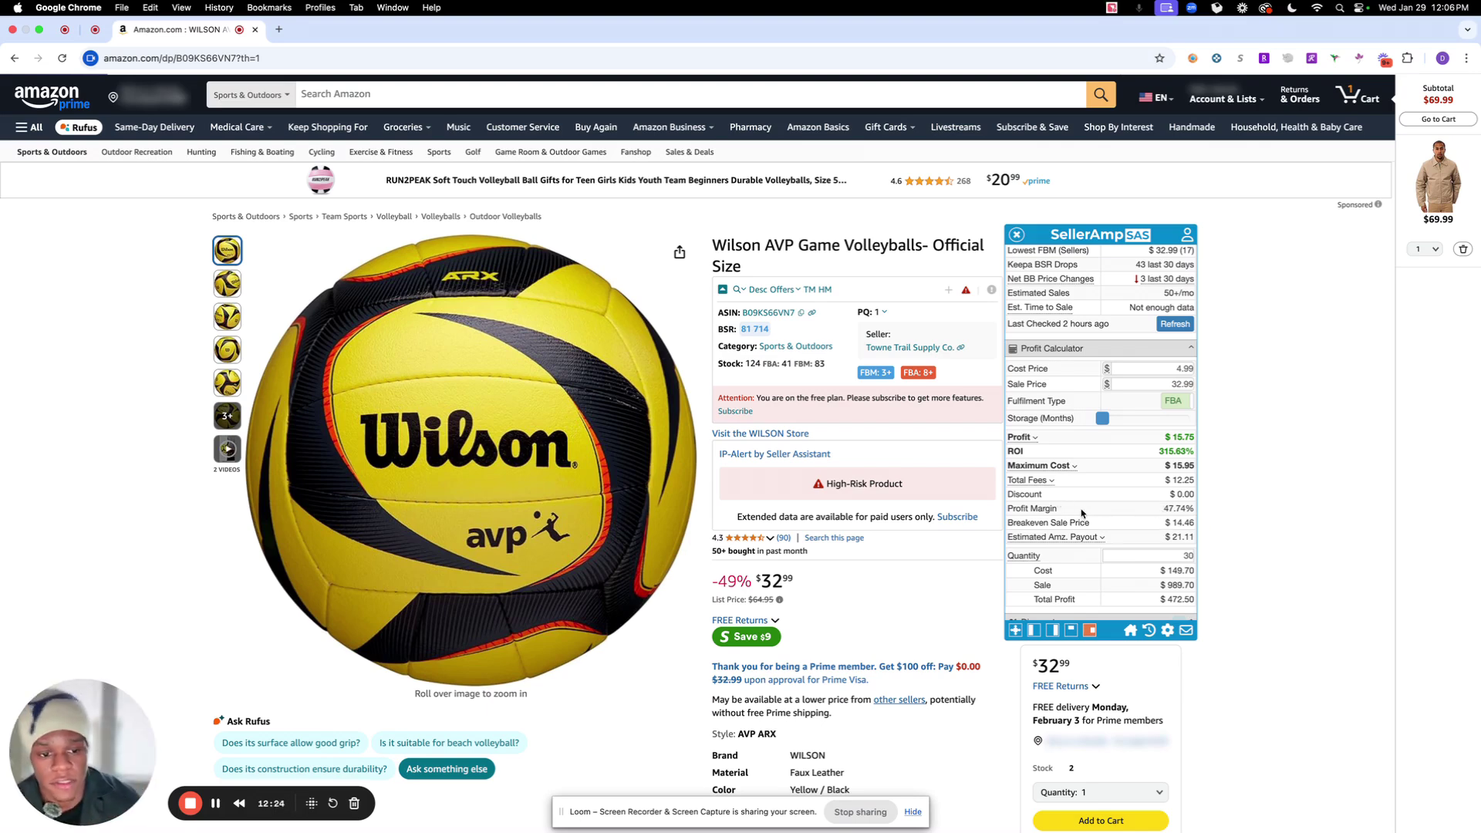
Step: Expand the Total Fees and Estimated Amz. Payout breakdowns in the Profit Calculator and review their line items
click(1051, 481)
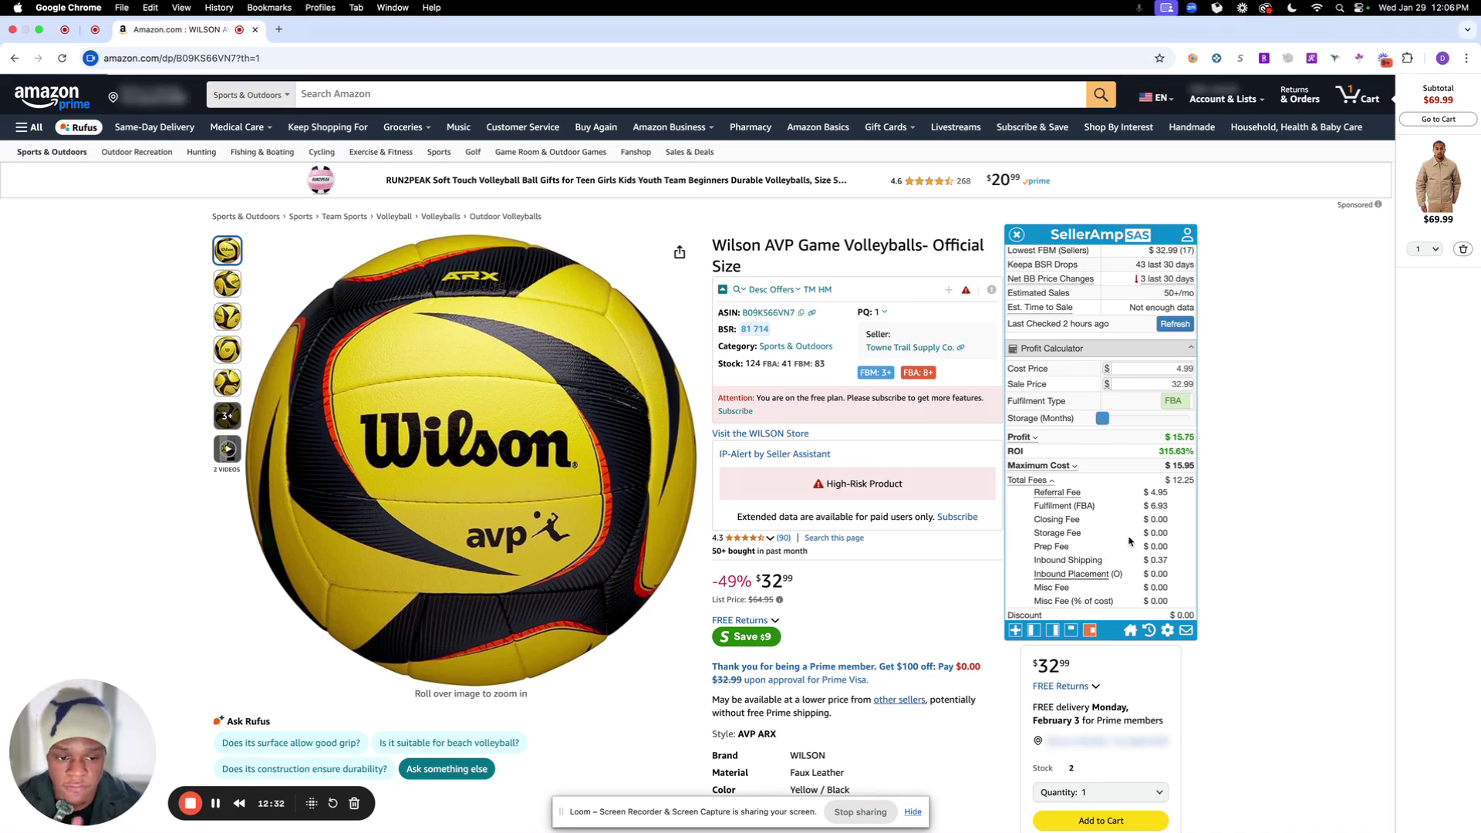
scroll(1150, 531, right, 1)
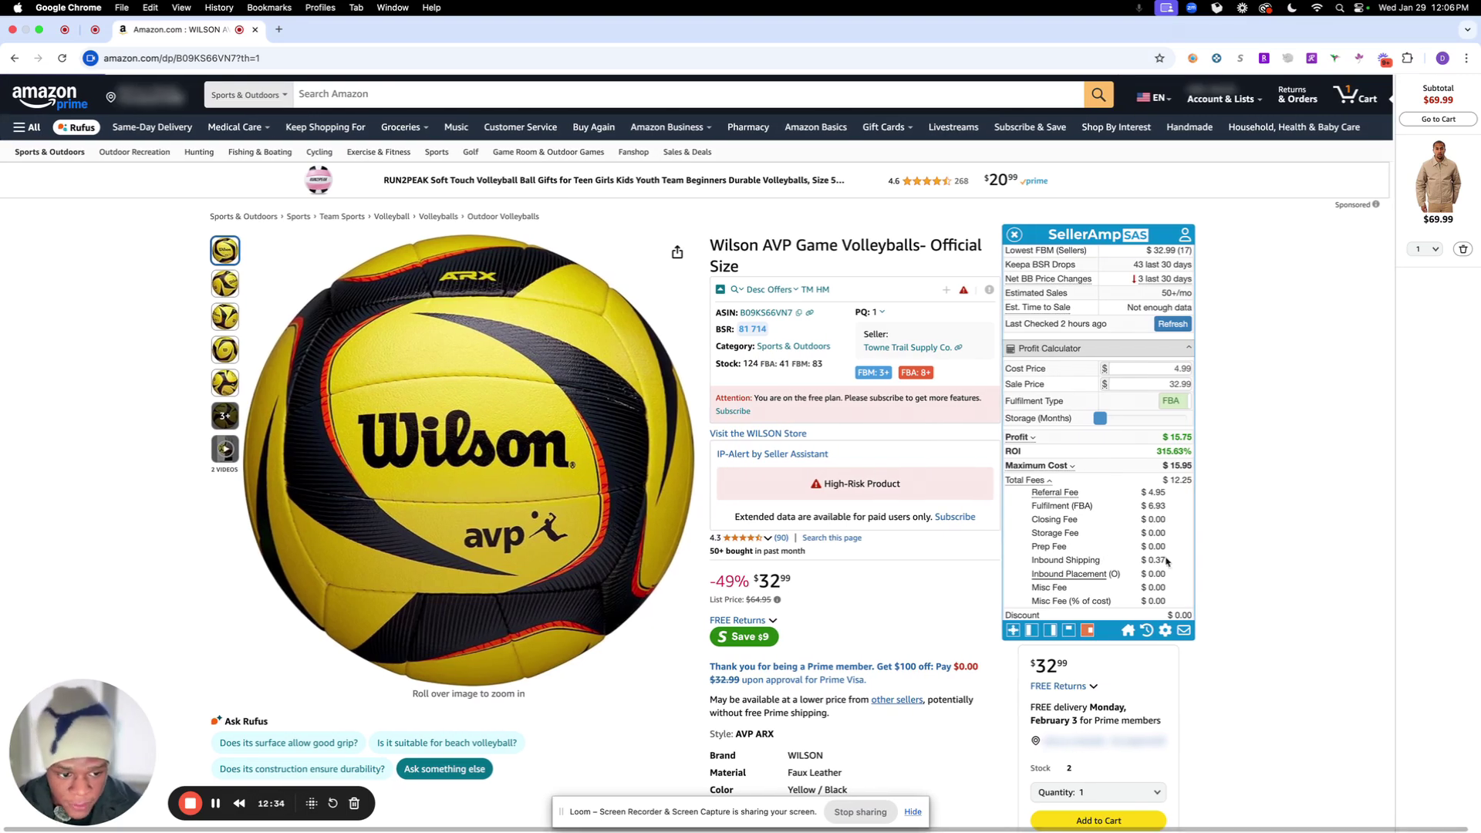
mouse_move(1089, 567)
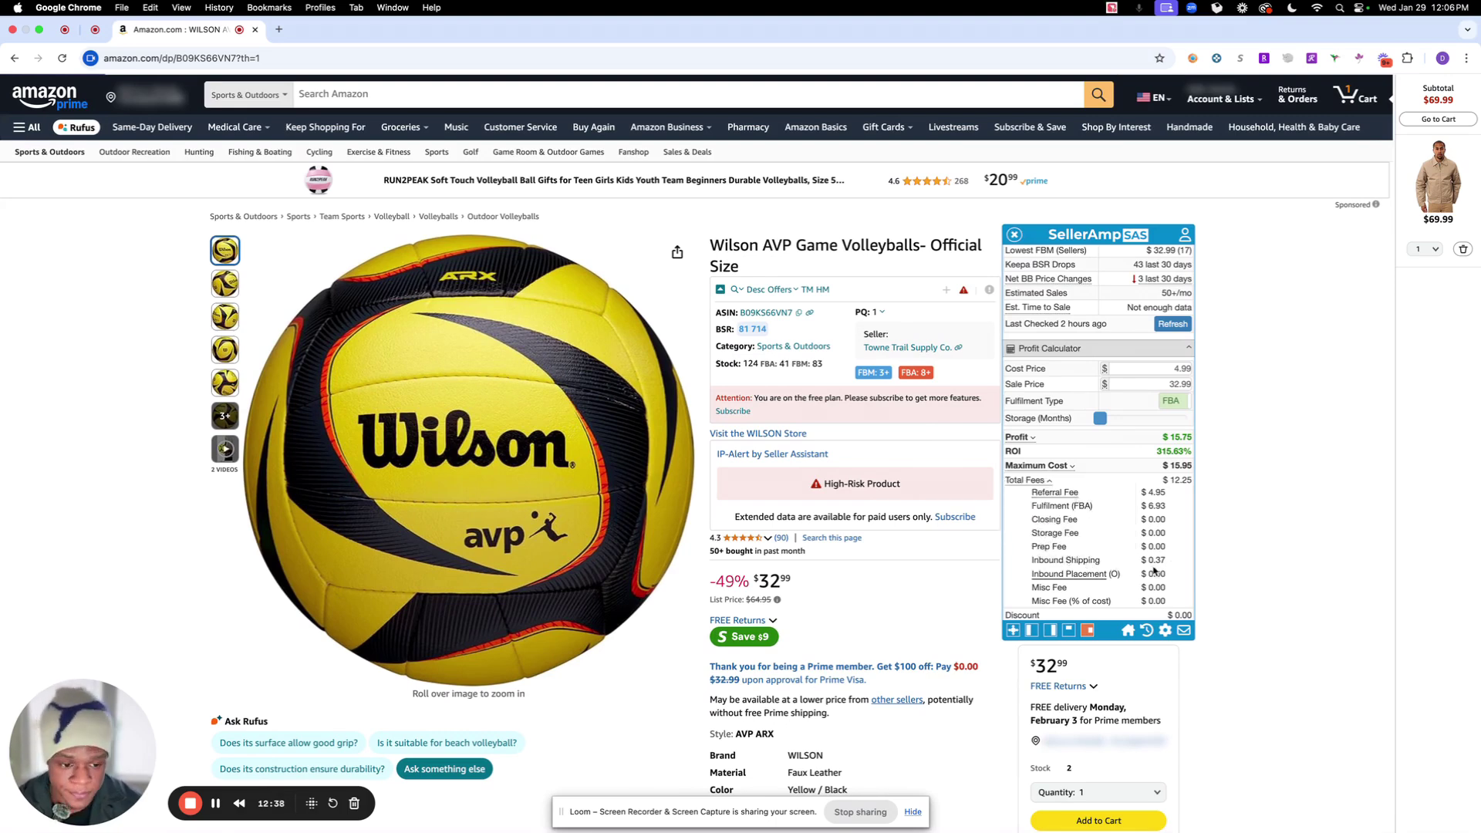
scroll(1153, 567, down, 2)
scroll(1153, 567, down, 3)
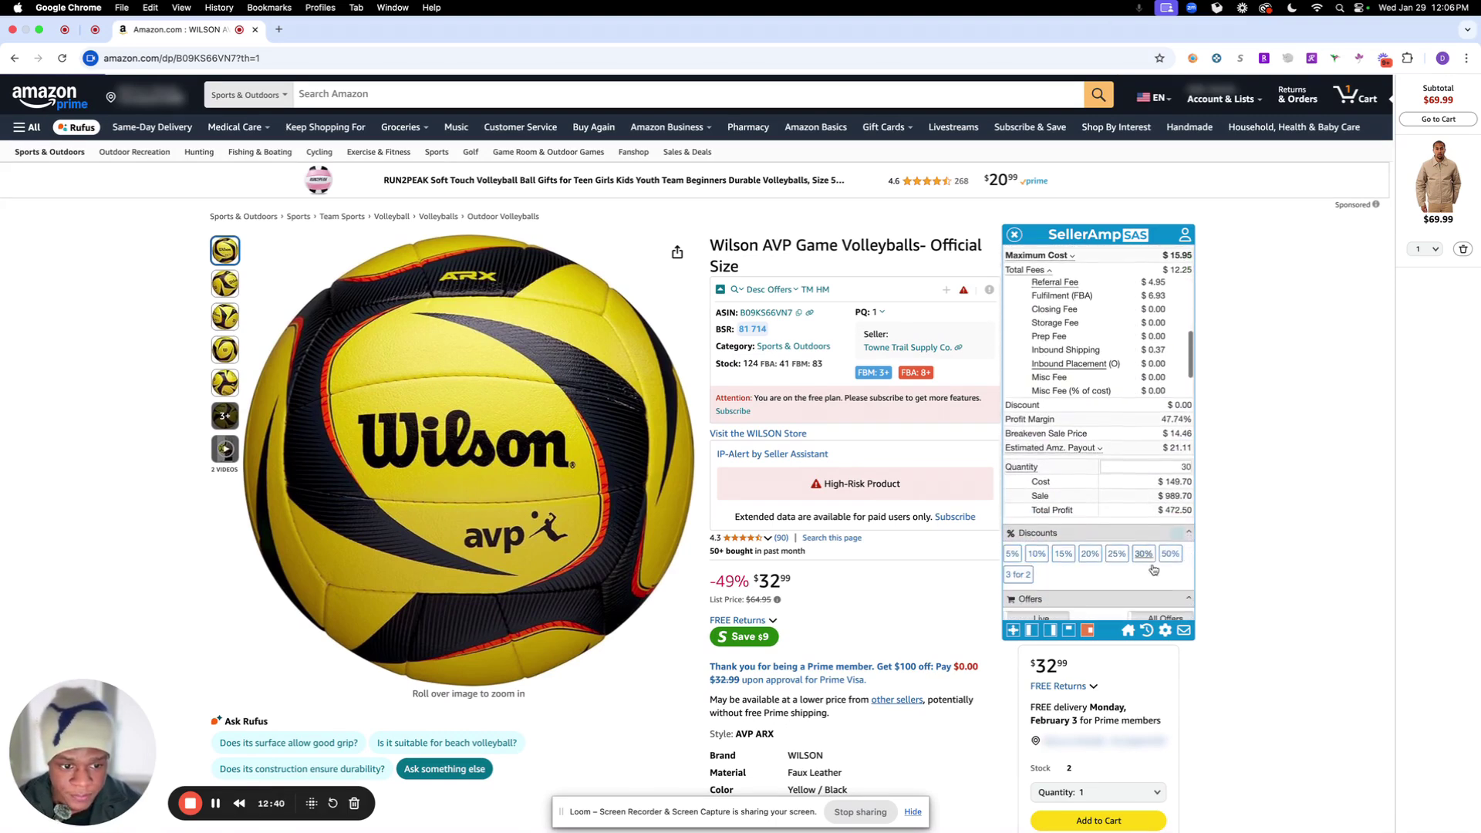
scroll(1135, 545, up, 1)
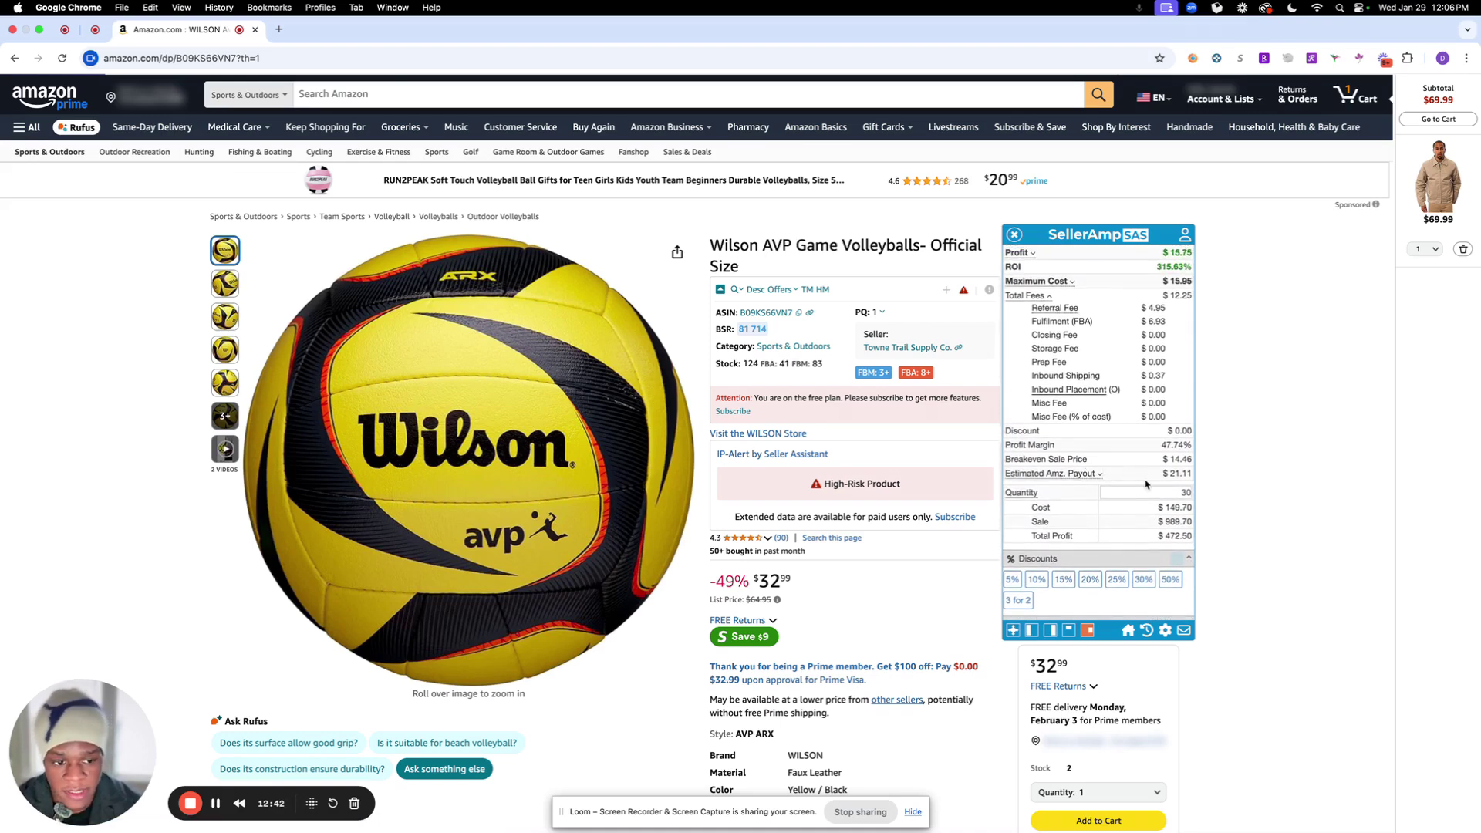
click(1100, 475)
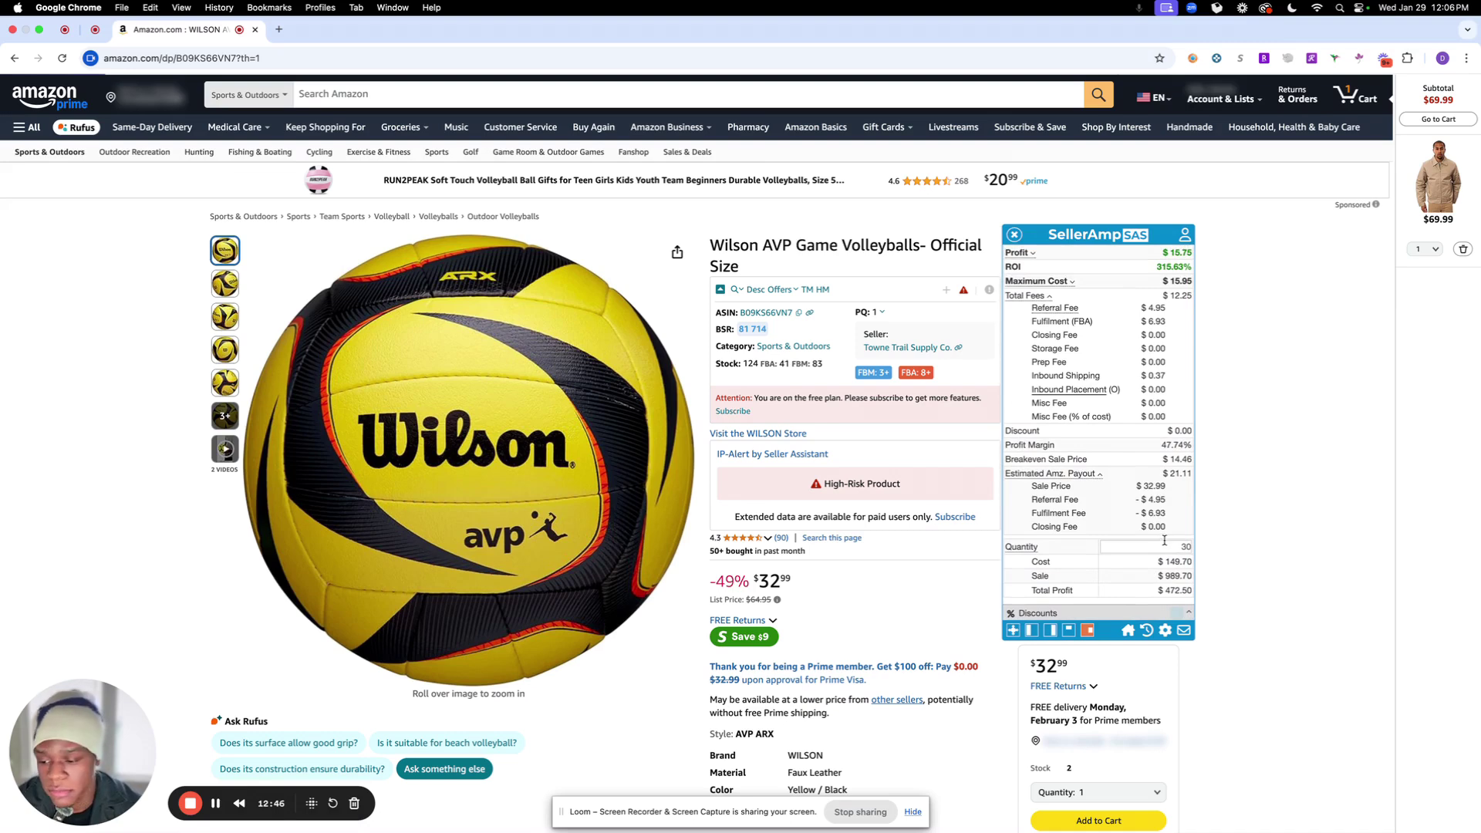
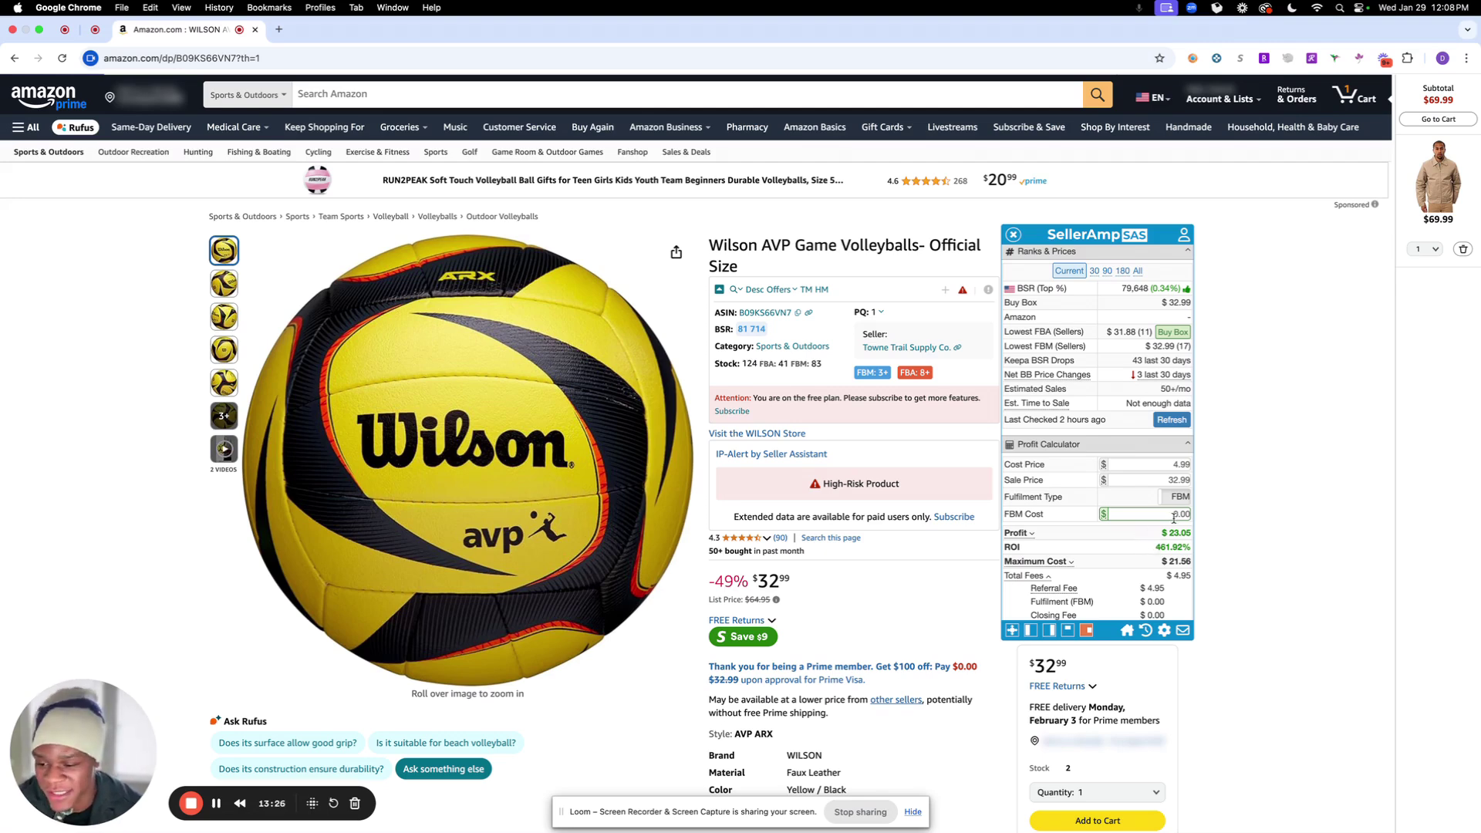
scroll(1164, 518, up, 1)
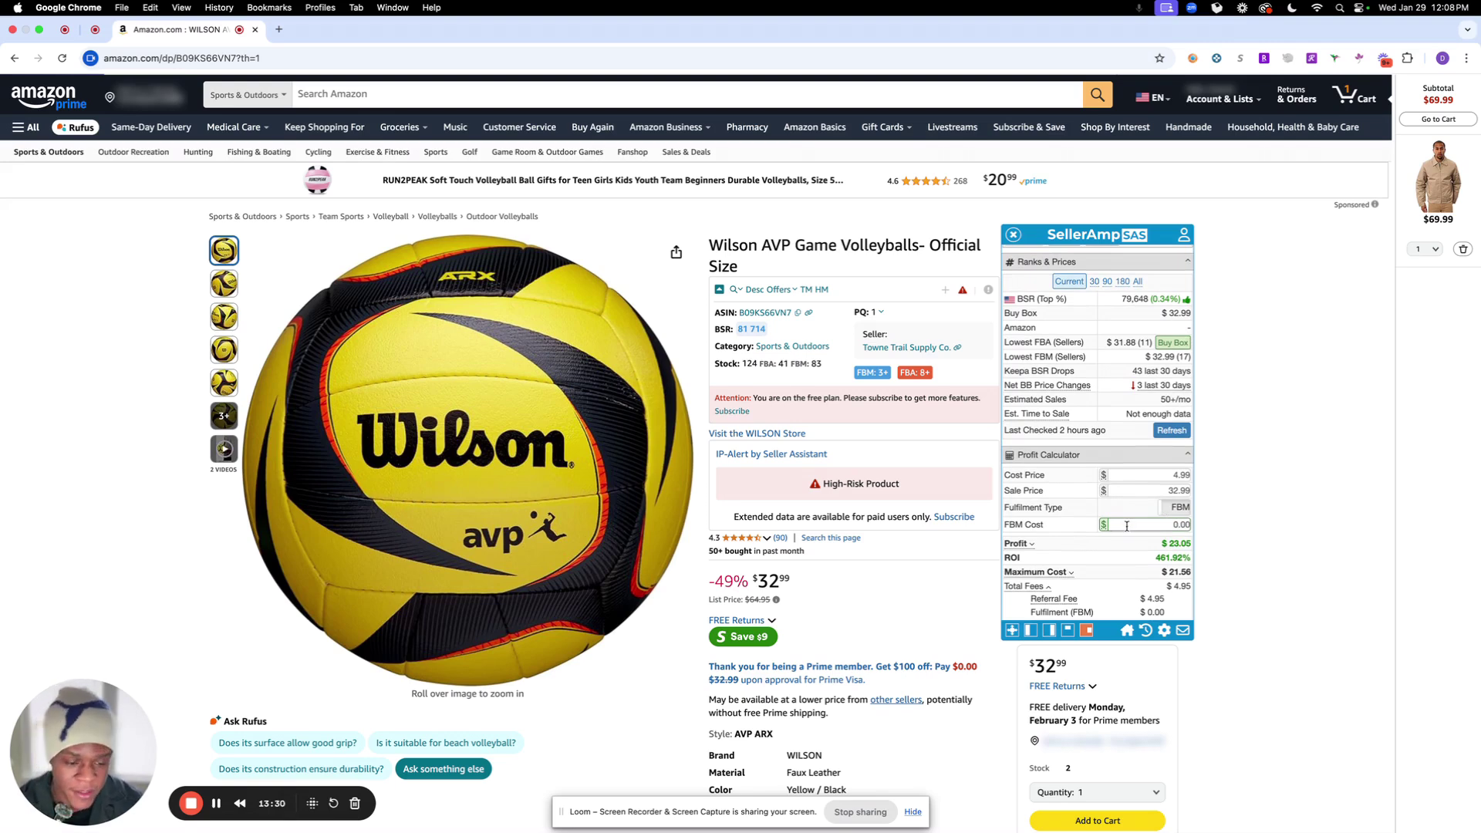
Step: Check the volleyball's package dimensions and weight in the SellerAmp product summary
scroll(1087, 563, up, 5)
scroll(1083, 556, up, 3)
mouse_move(1069, 361)
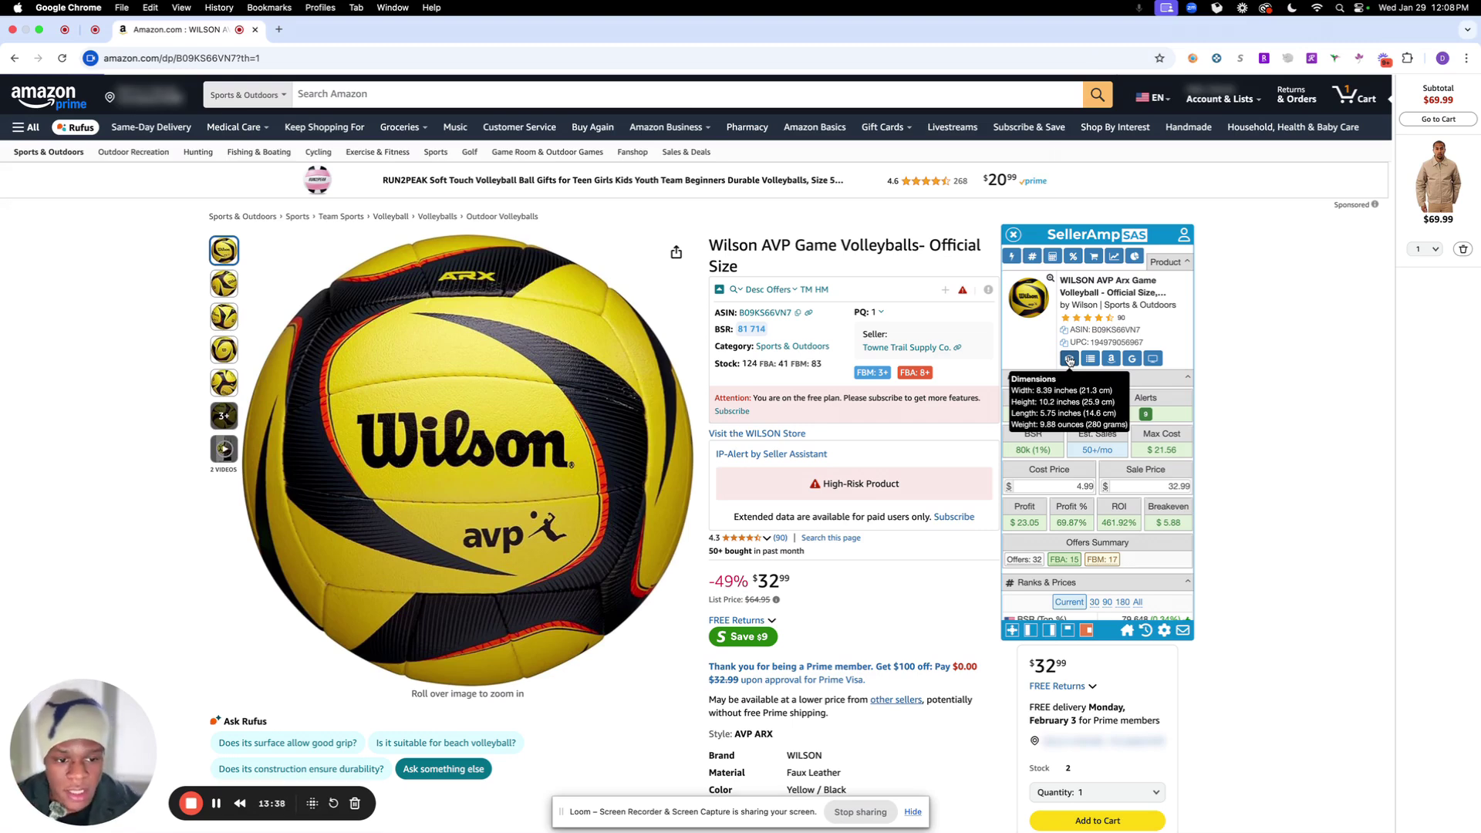
Step: Set the FBM Cost to 5.00 in the Profit Calculator and compare the profit under FBA and FBM fulfilment
scroll(1169, 463, down, 10)
scroll(1182, 488, down, 1)
click(1170, 465)
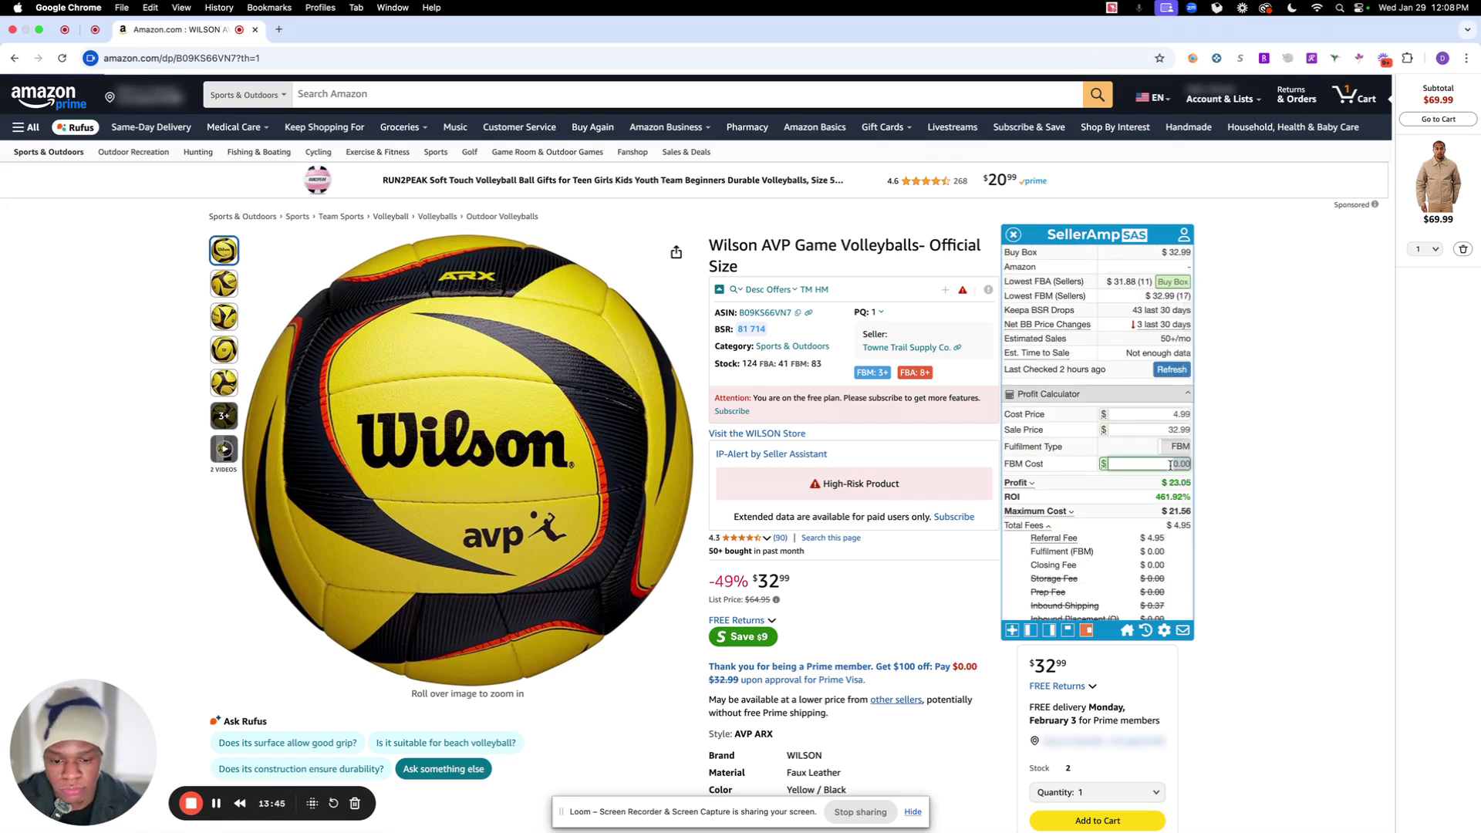
text(5)
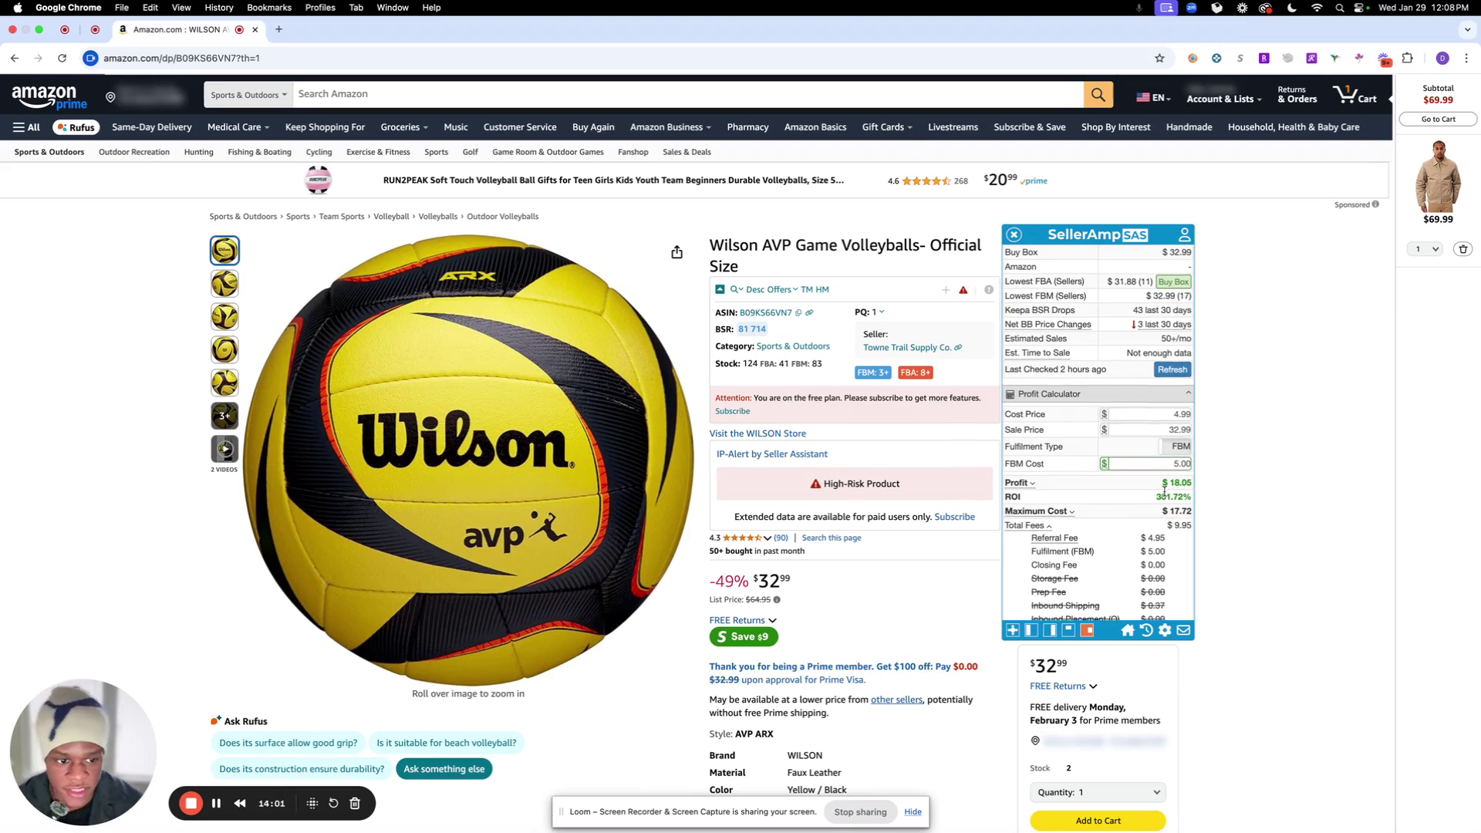
click(1174, 446)
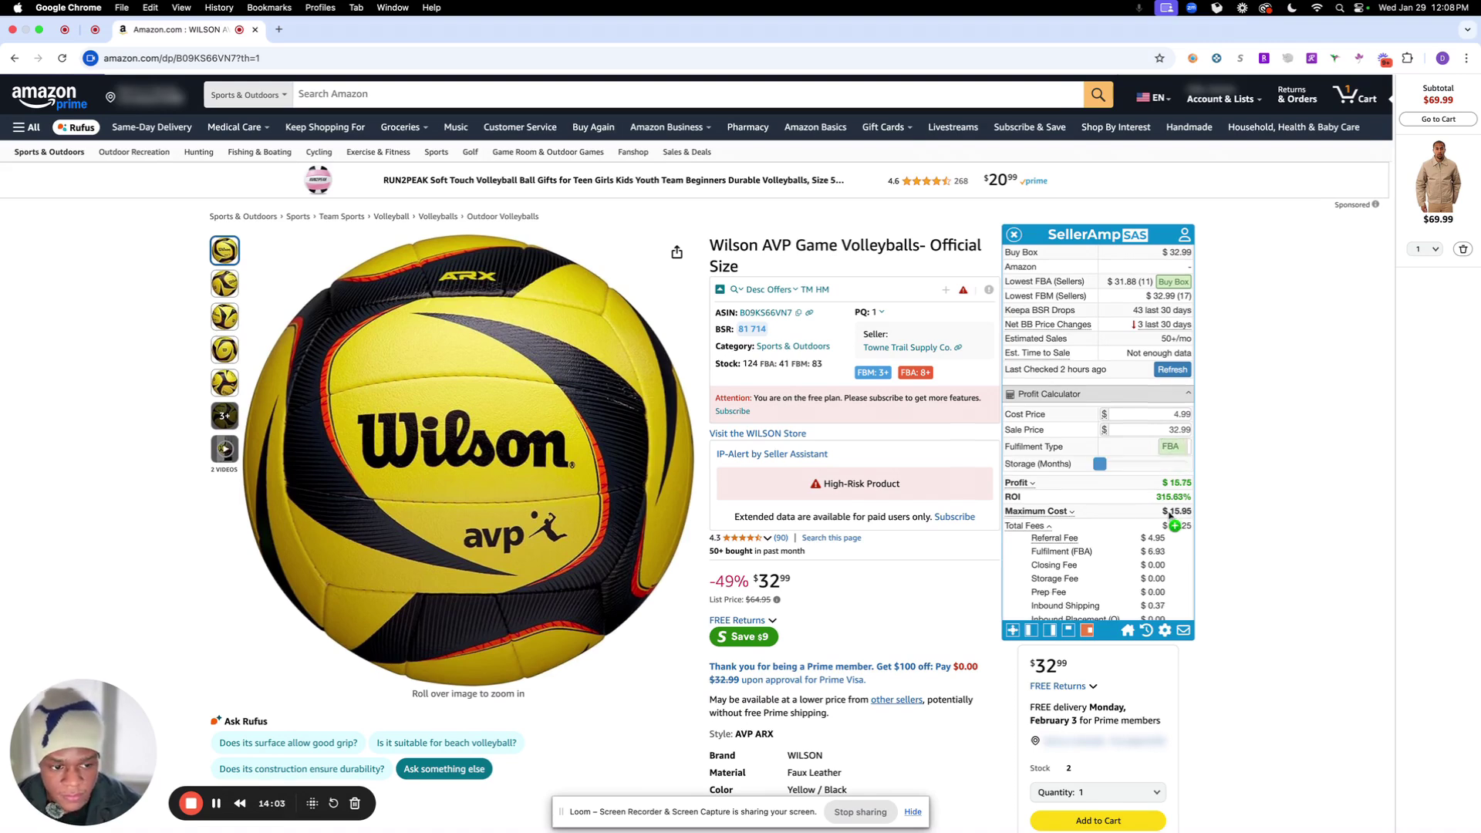
click(1174, 445)
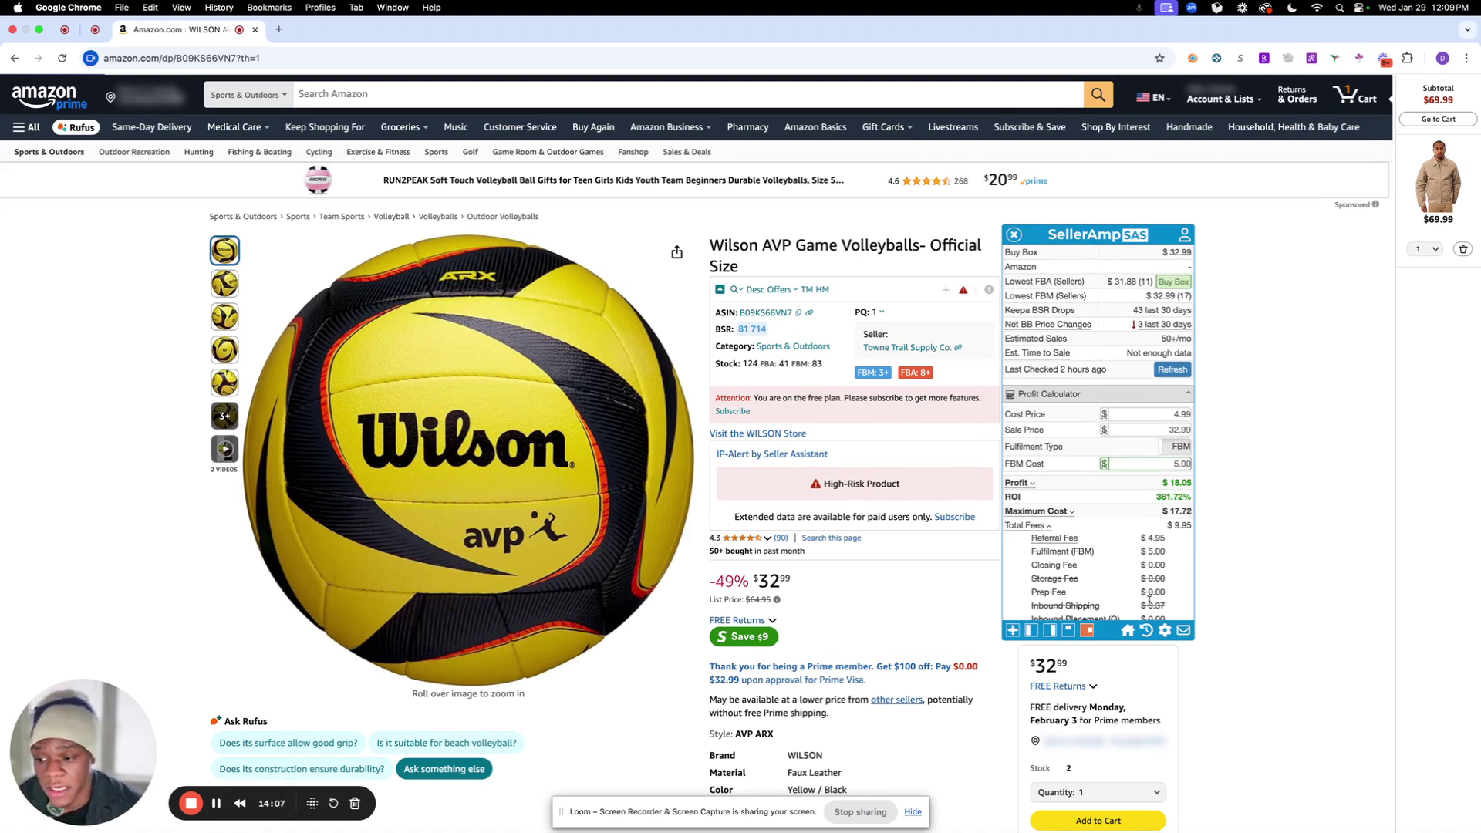
Step: Load more offers for the volleyball and review each seller's fulfilment type, stock, price, profit and ROI
scroll(1148, 600, down, 6)
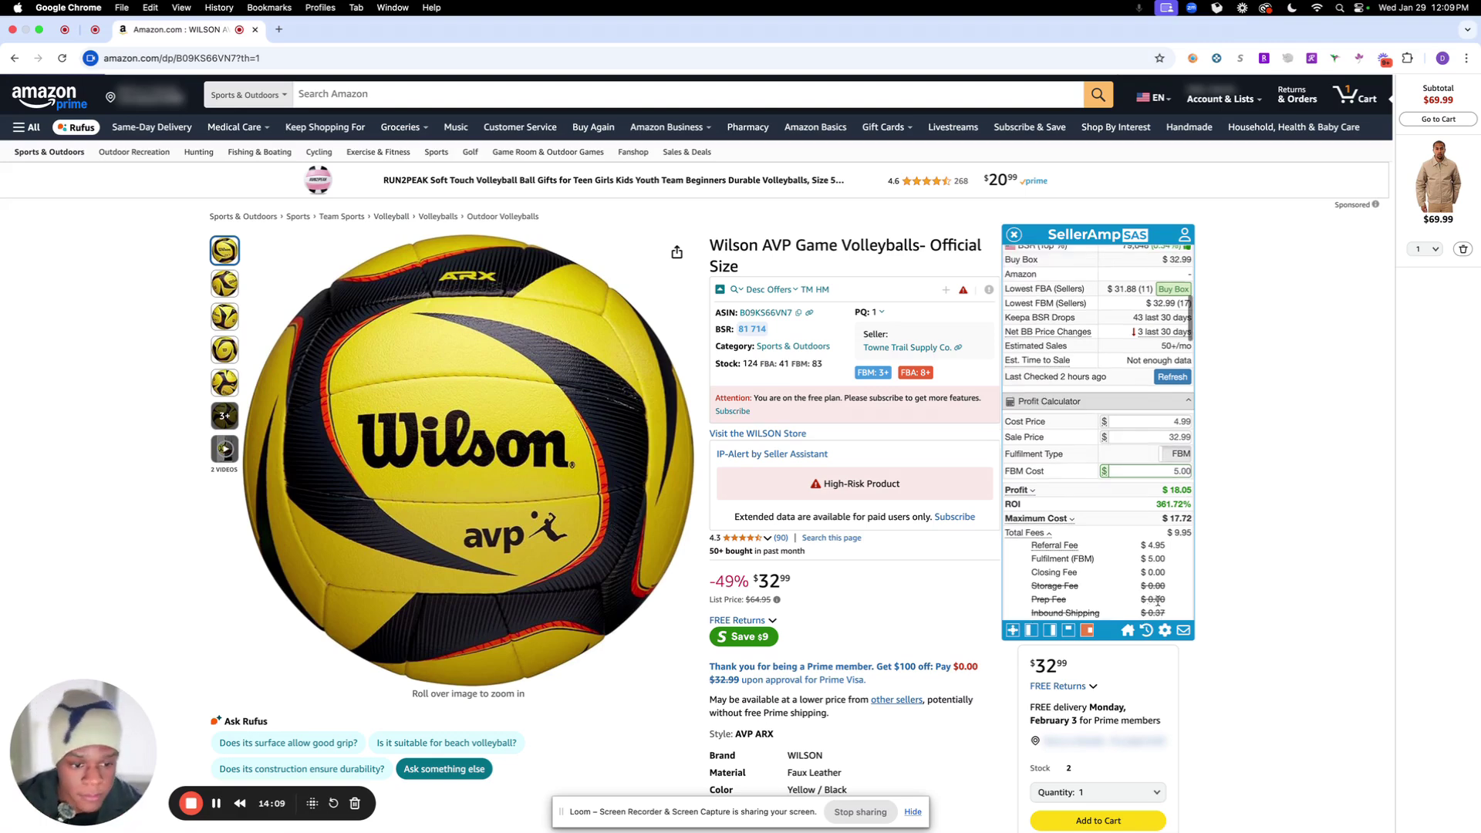
scroll(1127, 351, down, 1)
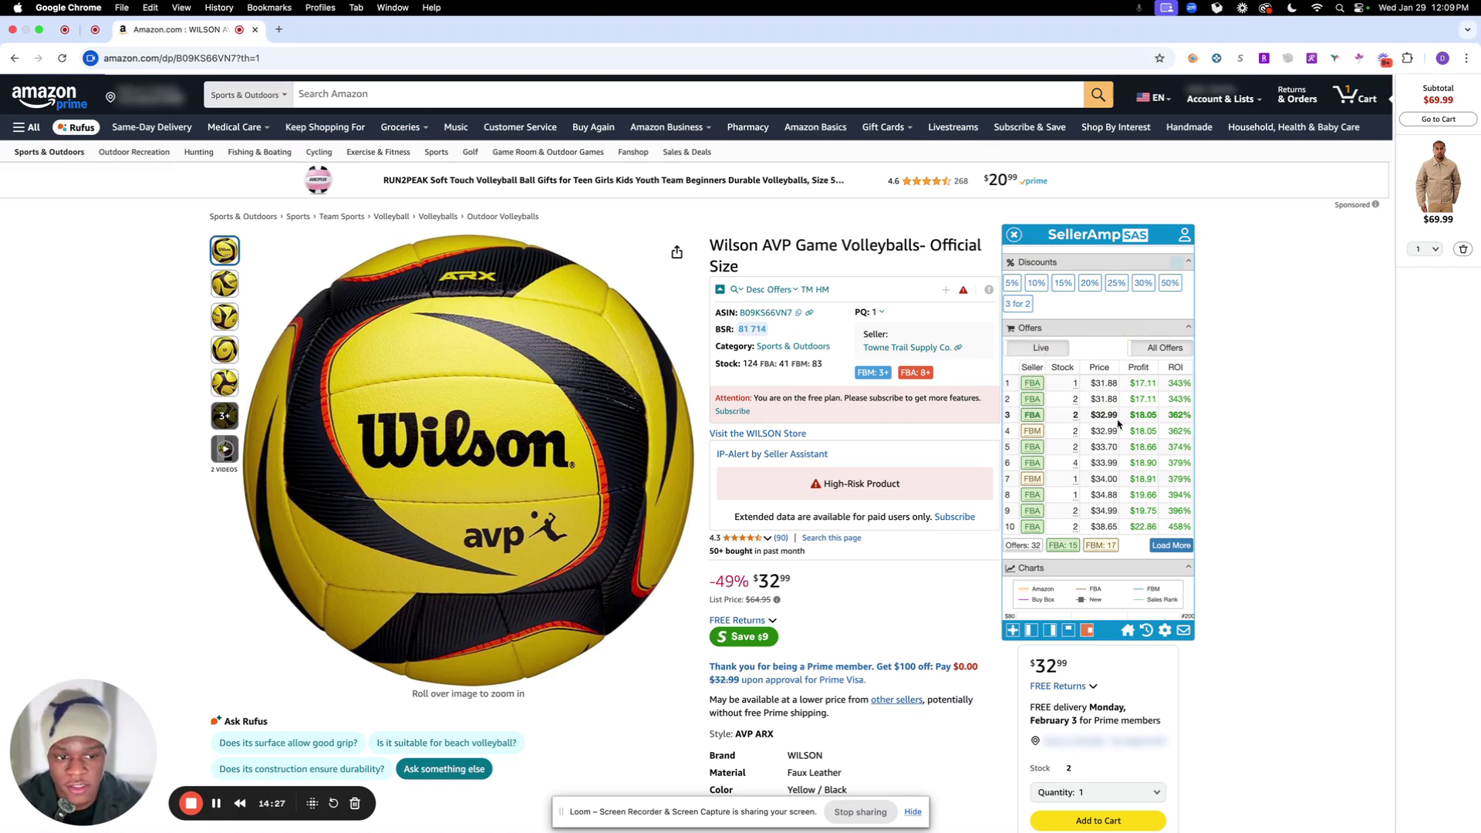
click(1174, 545)
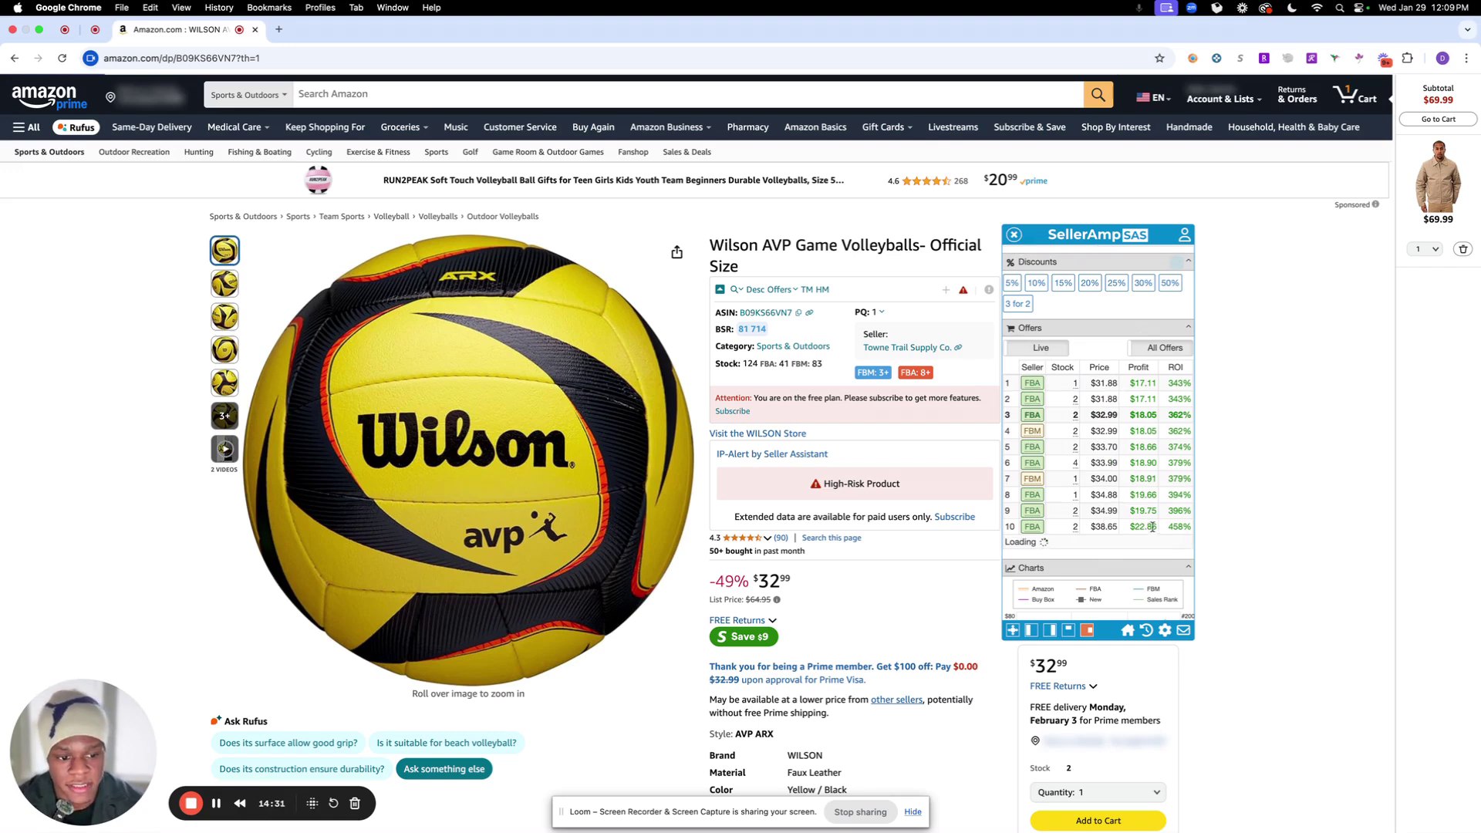
scroll(1126, 493, down, 5)
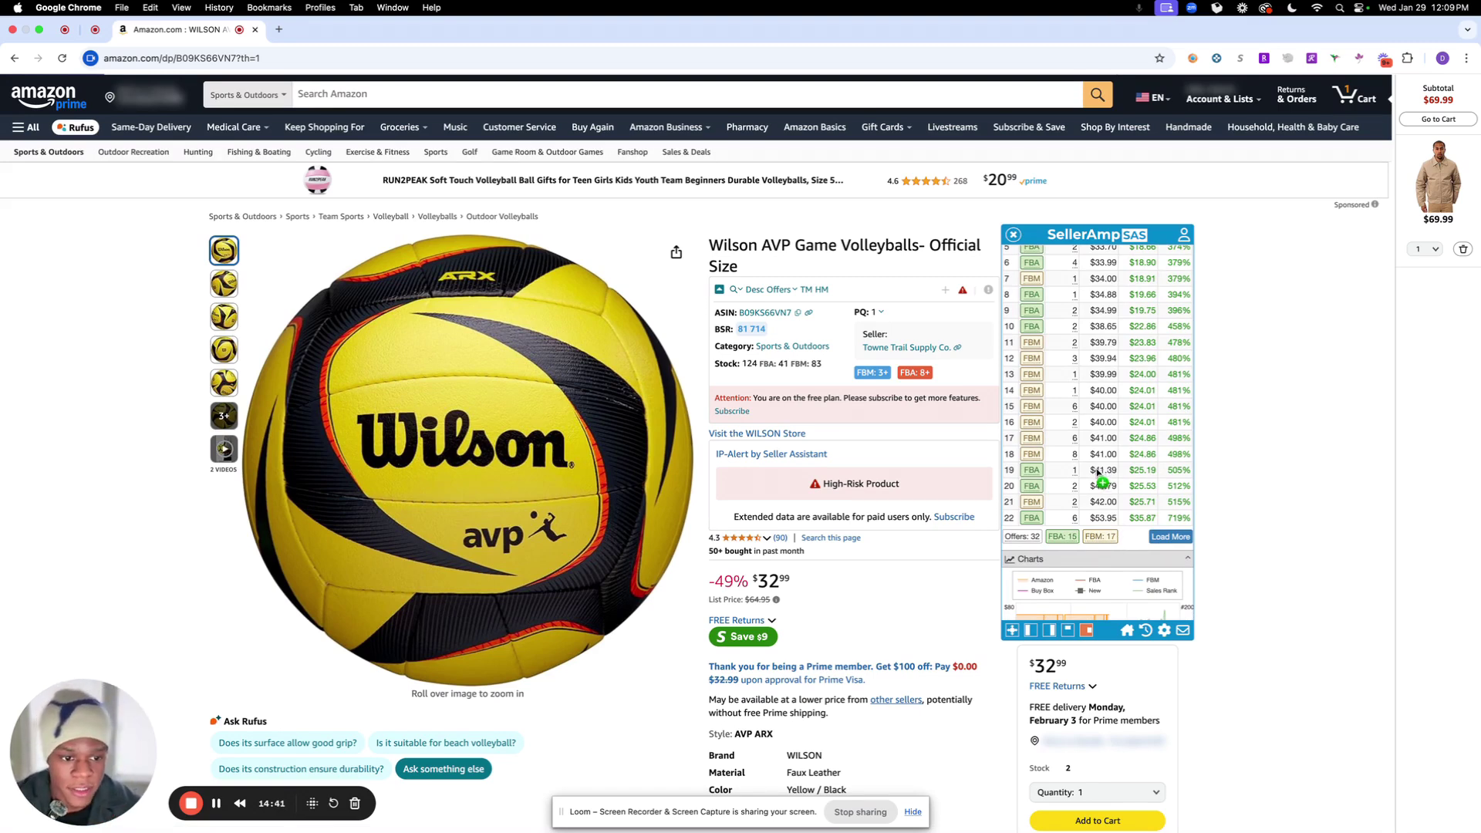
scroll(1100, 475, up, 3)
scroll(1100, 474, up, 3)
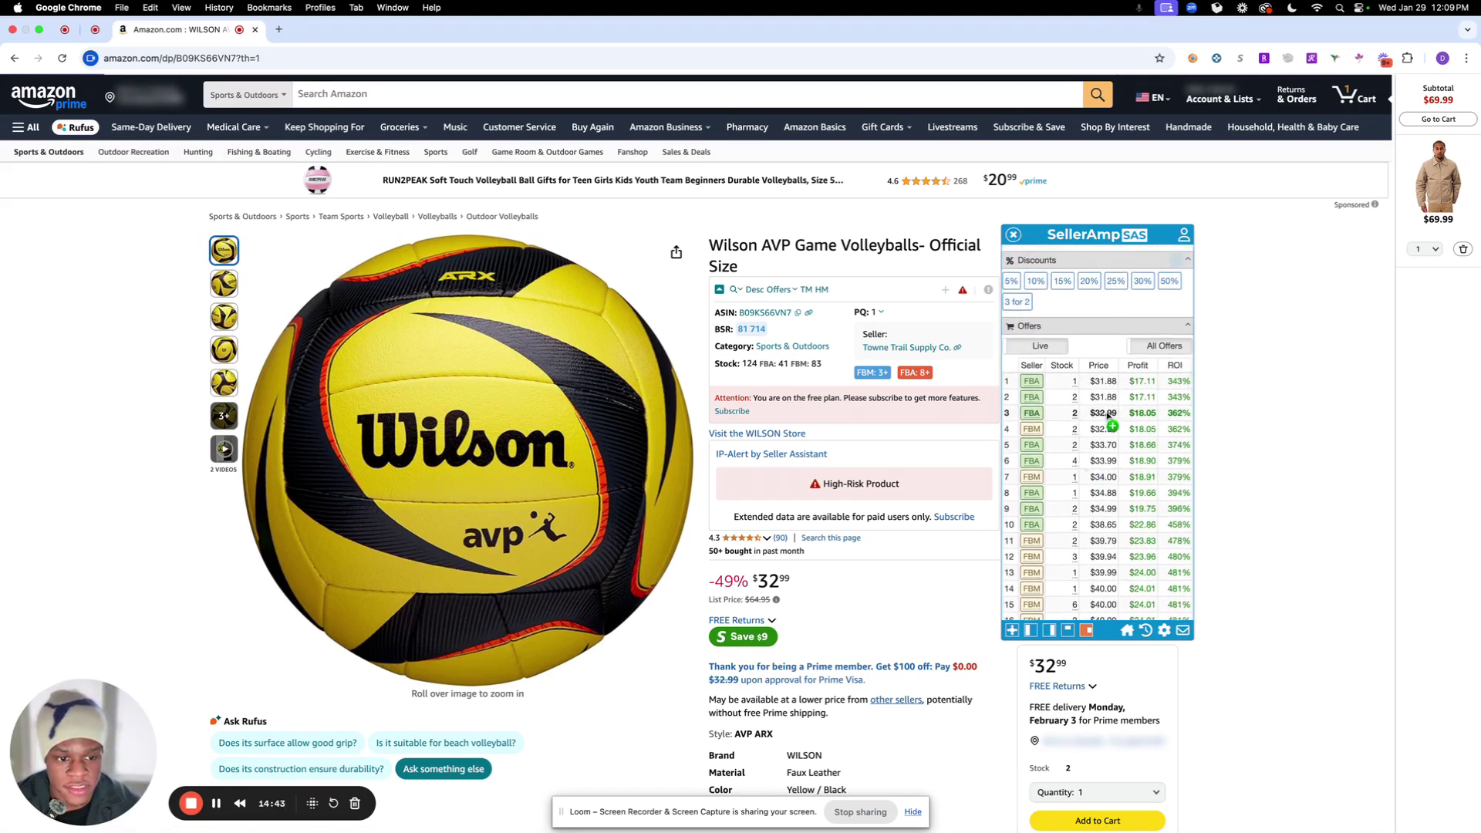
drag(1105, 393, 1122, 453)
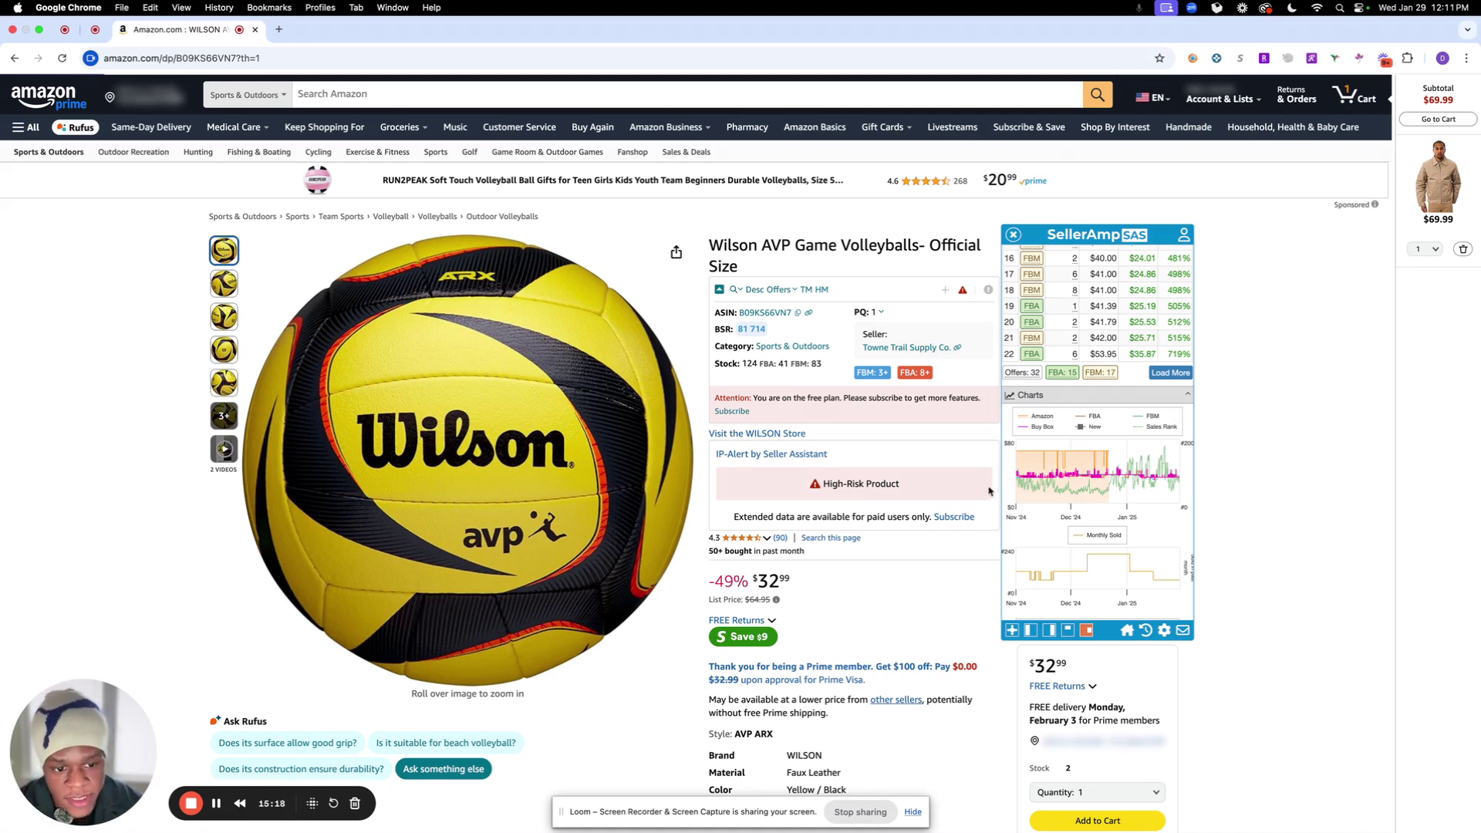
Step: Examine the price history chart against the current listing price, comparing it with the Sales Rank line hidden and shown
mouse_move(1050, 499)
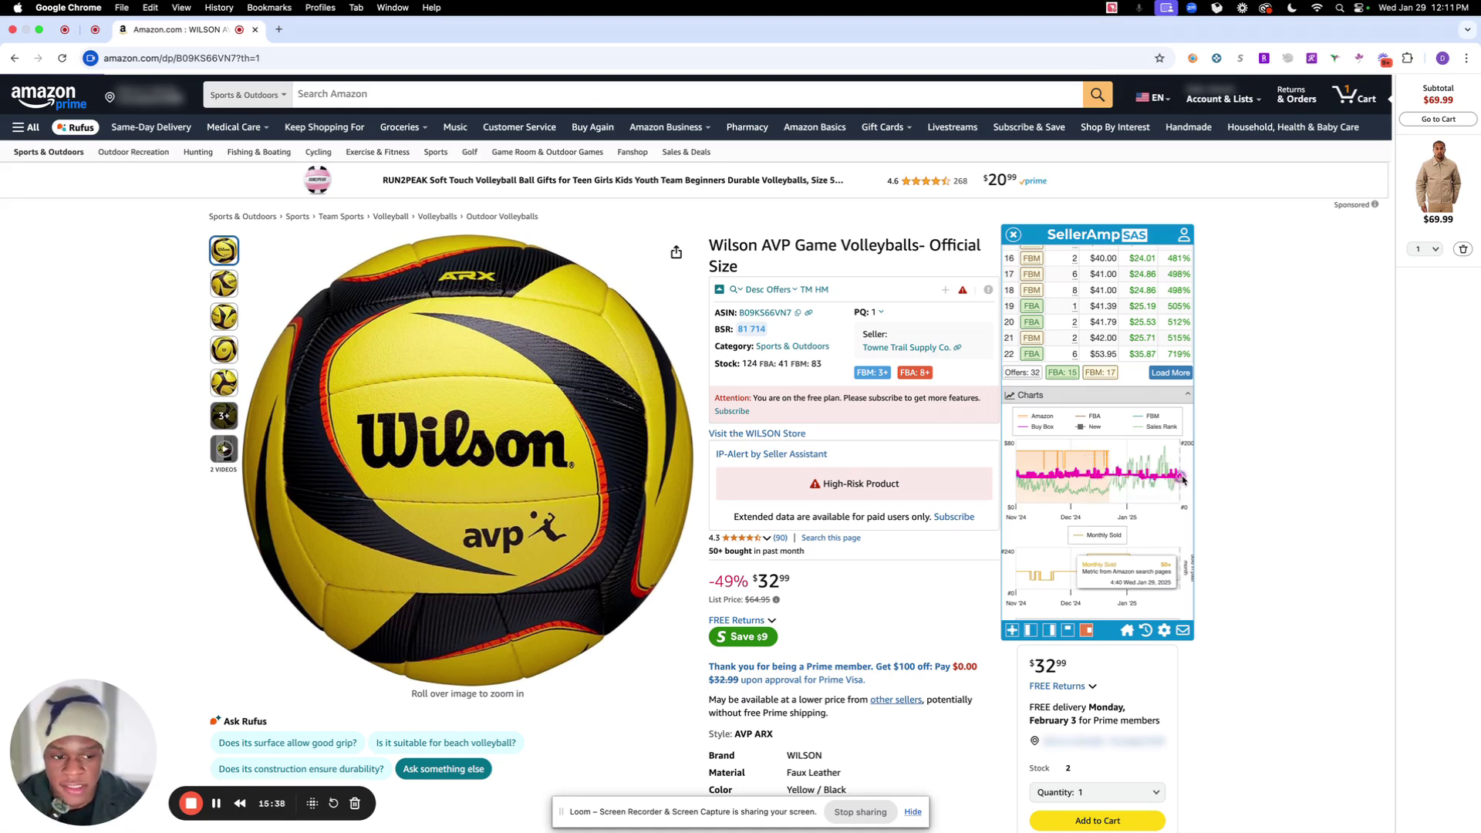
drag(1066, 662, 1036, 668)
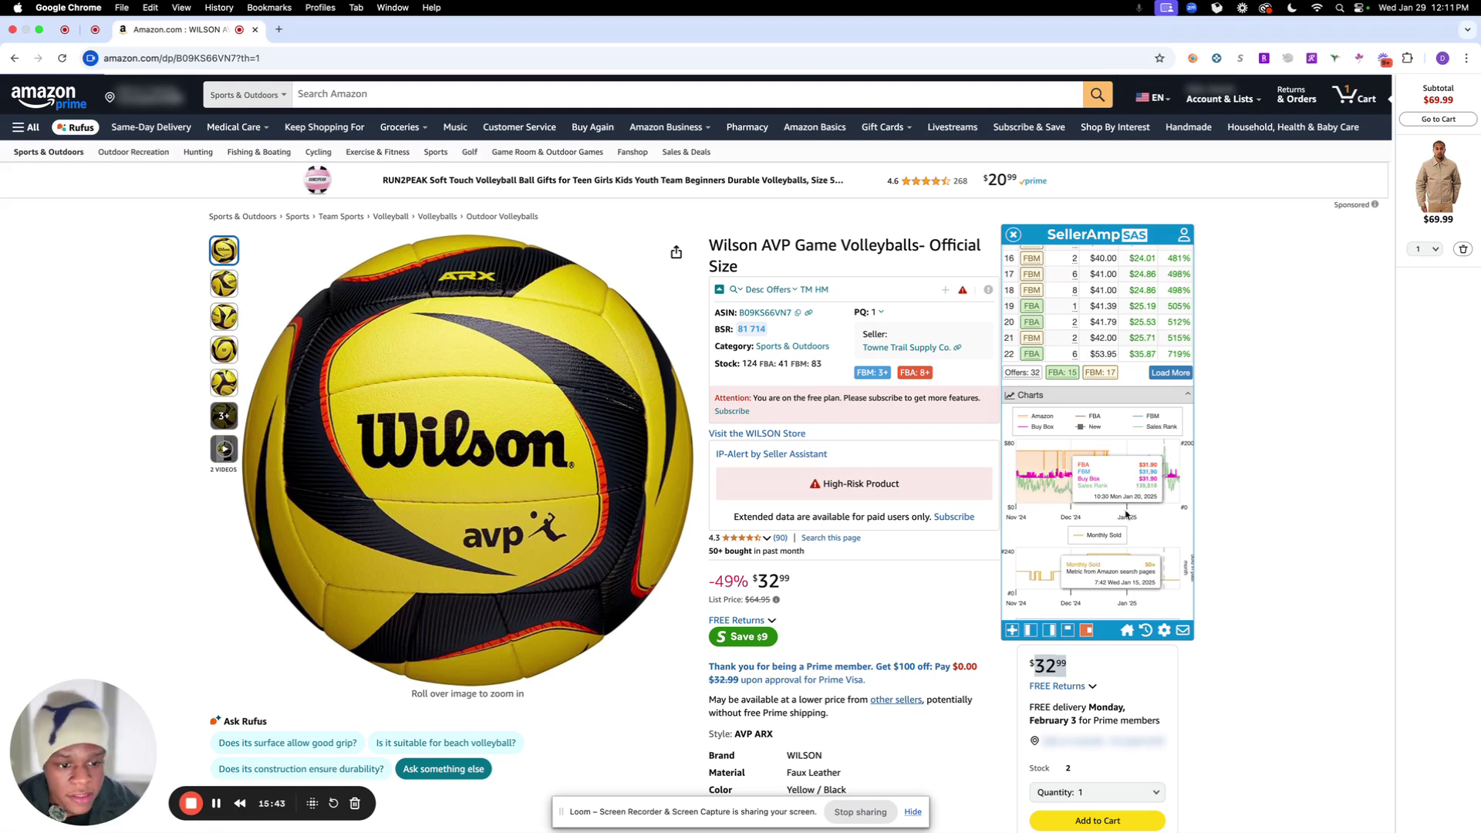
click(1154, 427)
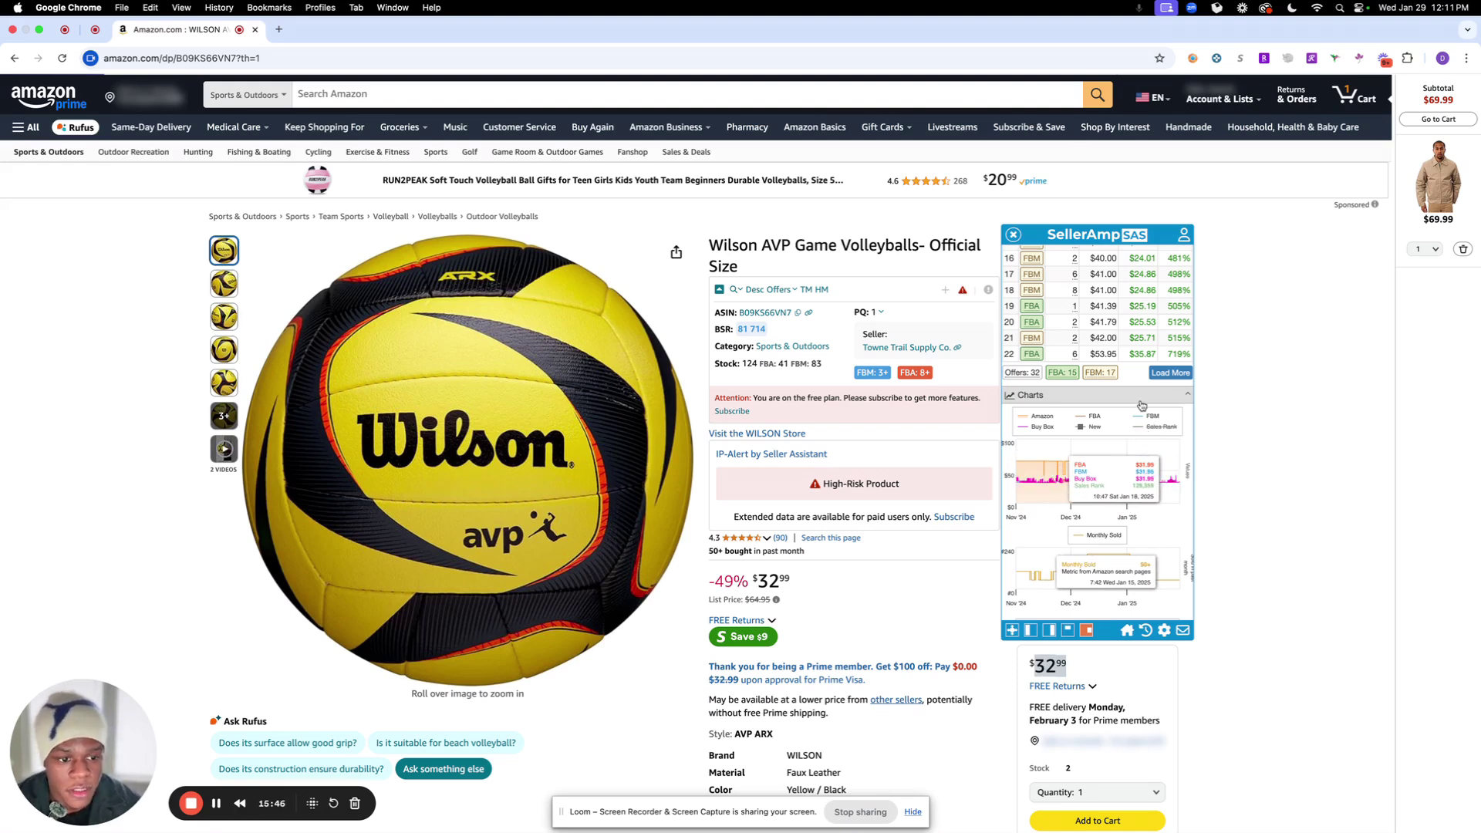
click(1143, 398)
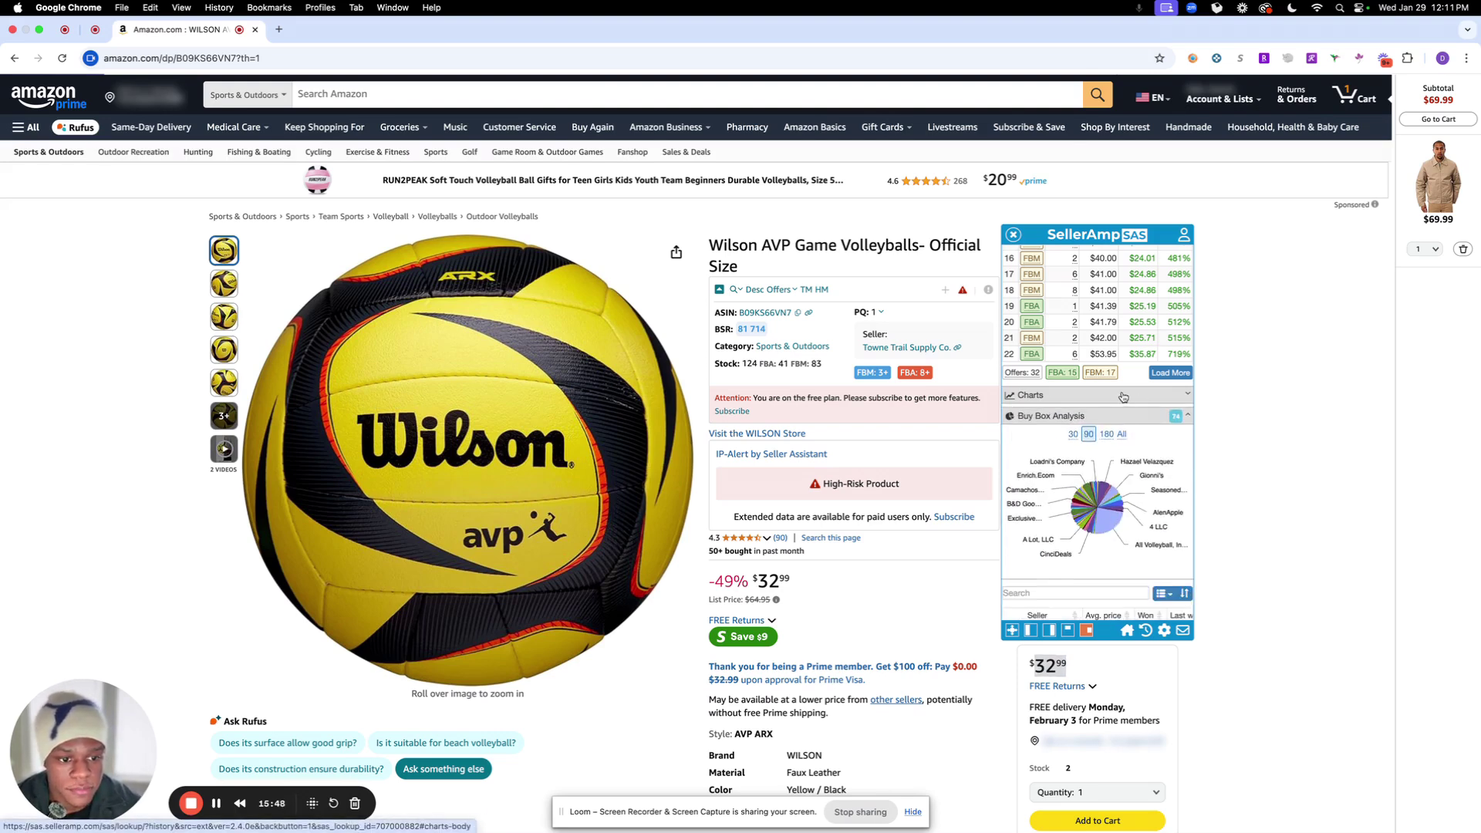
click(1124, 397)
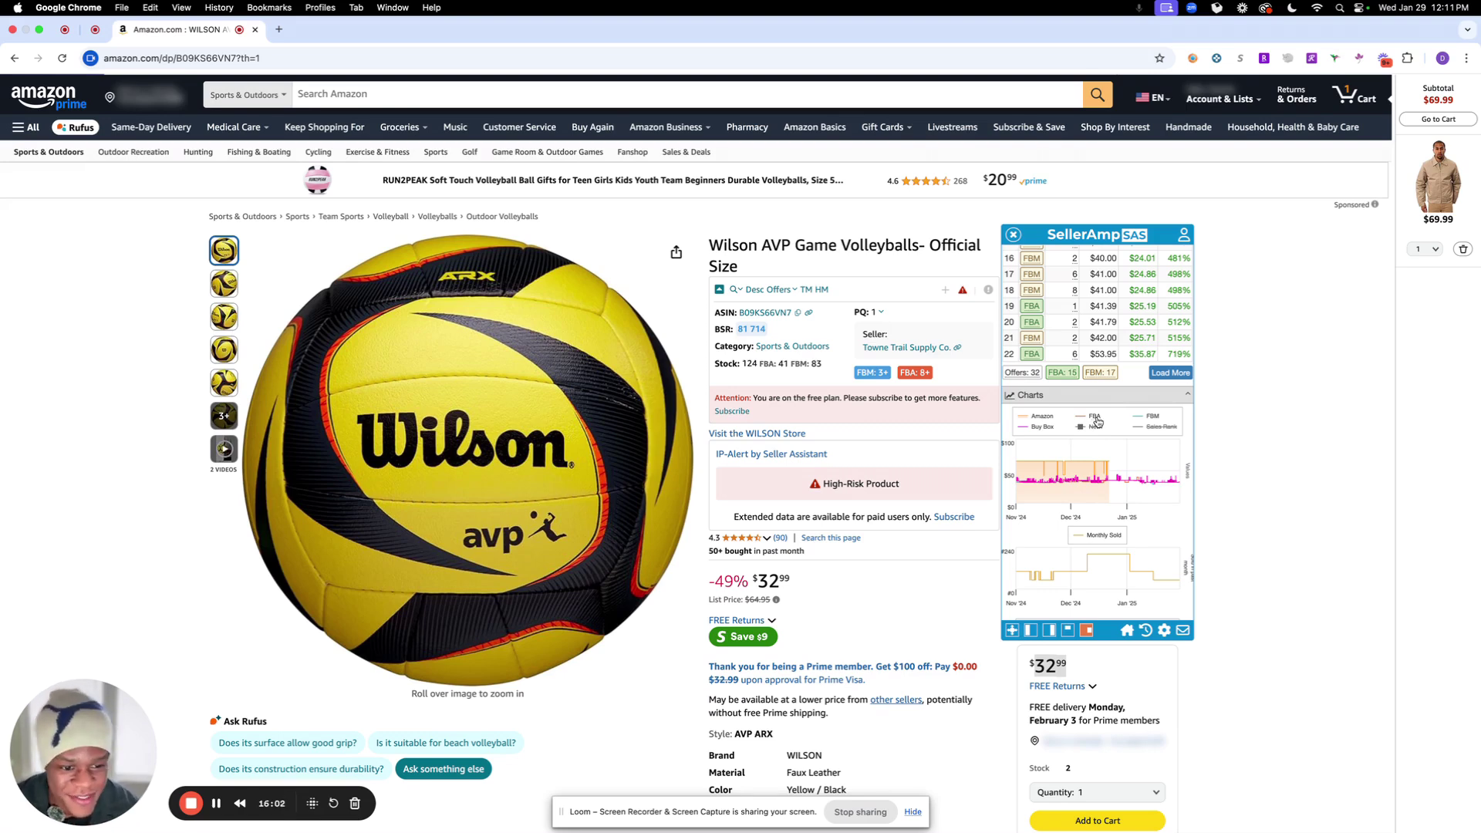
click(1162, 428)
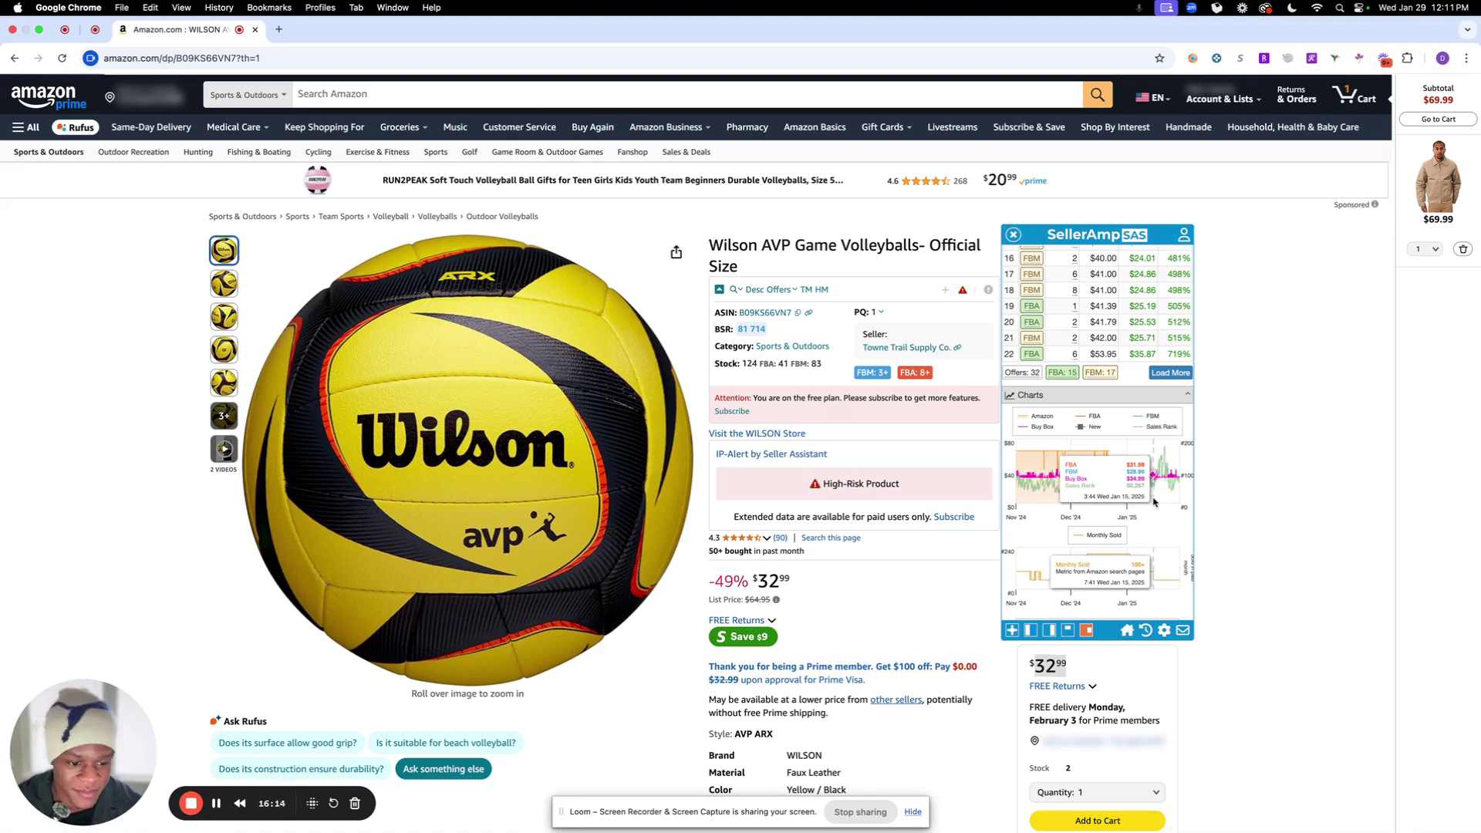
Step: Review the Monthly Sold chart and the Offer Count, Rating and Review Count trends over the three-month range
scroll(1154, 502, down, 3)
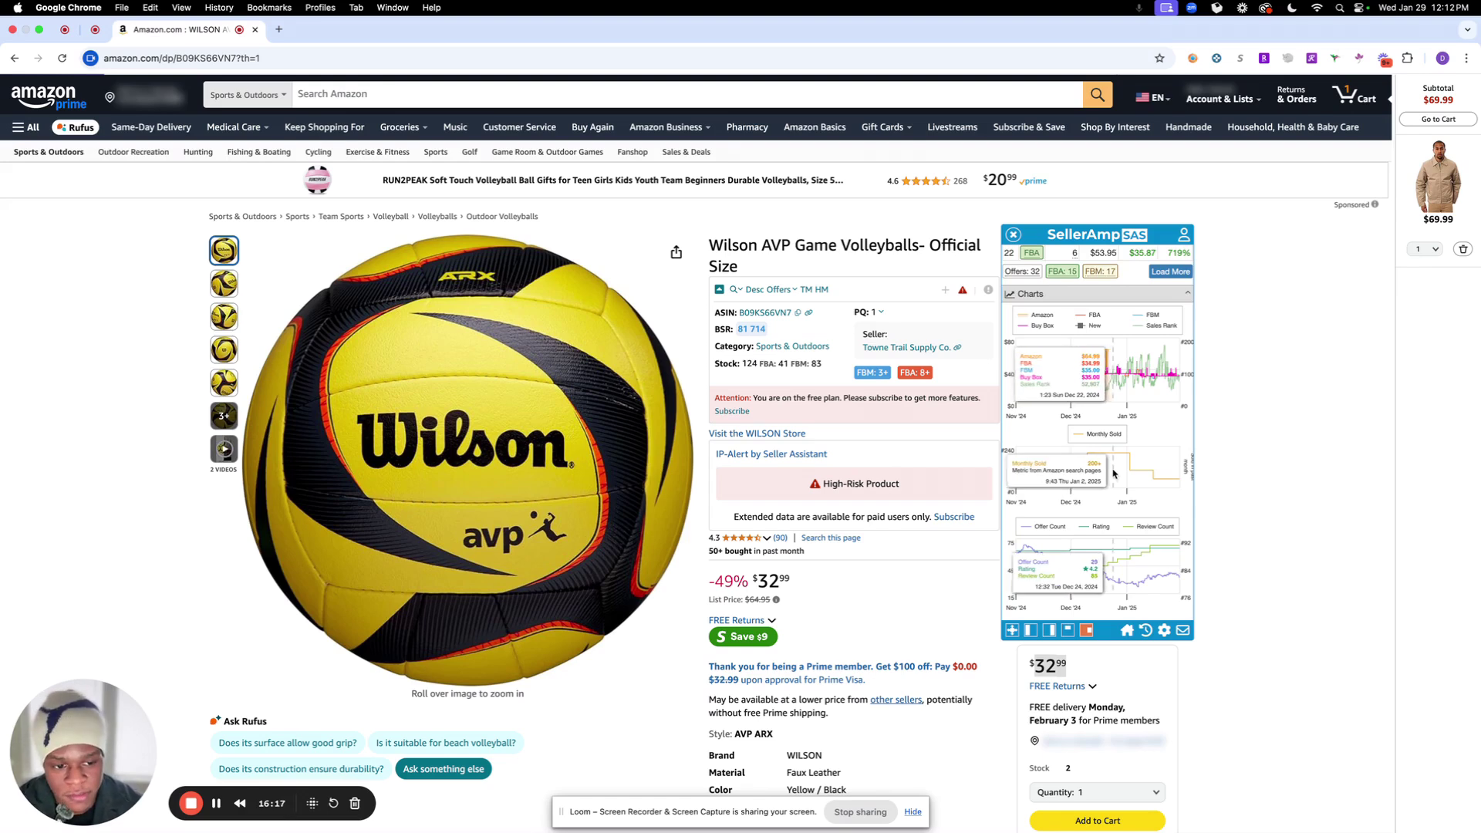
scroll(1142, 474, left, 1)
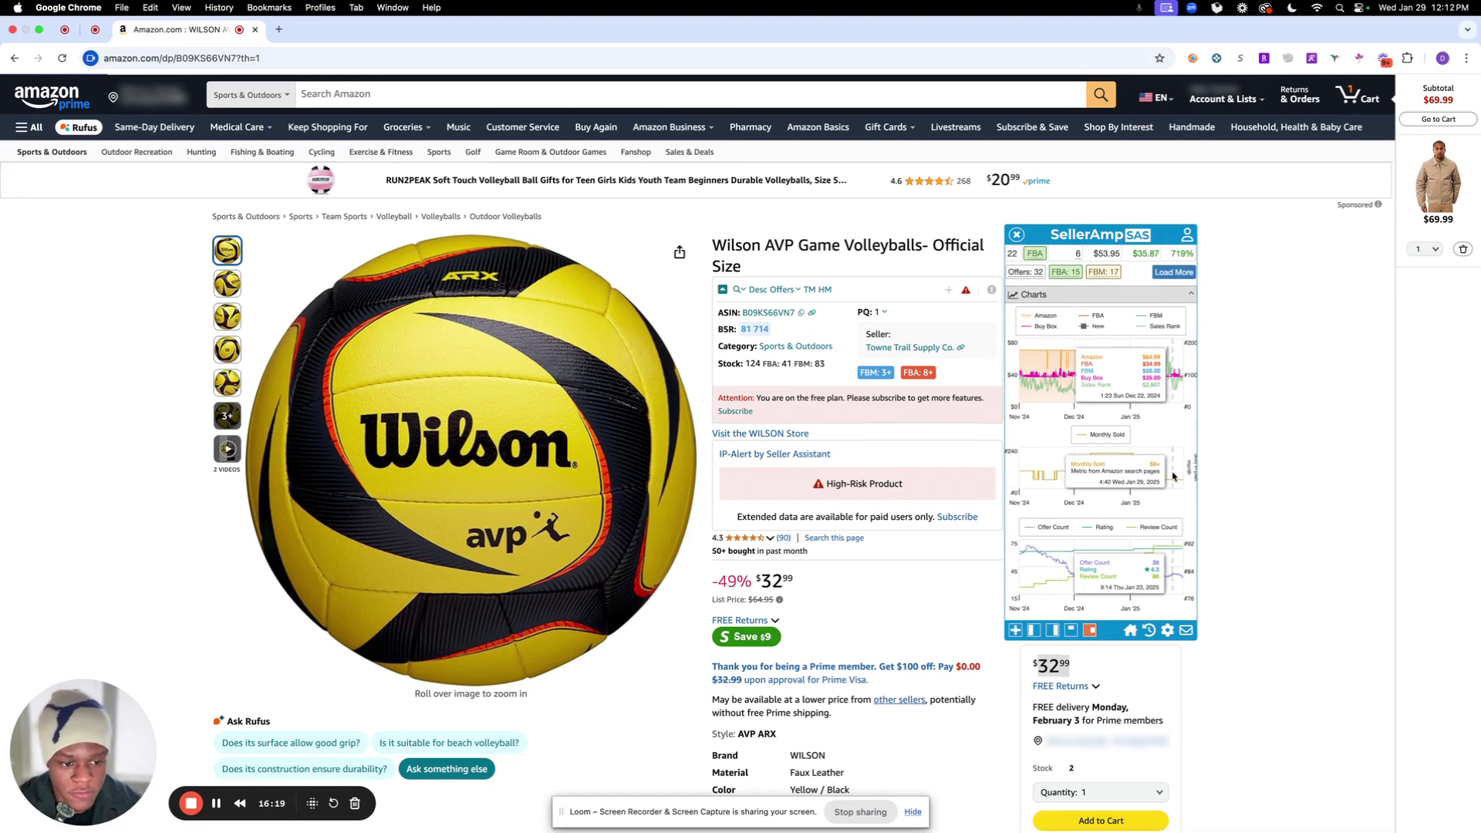
scroll(1173, 476, right, 1)
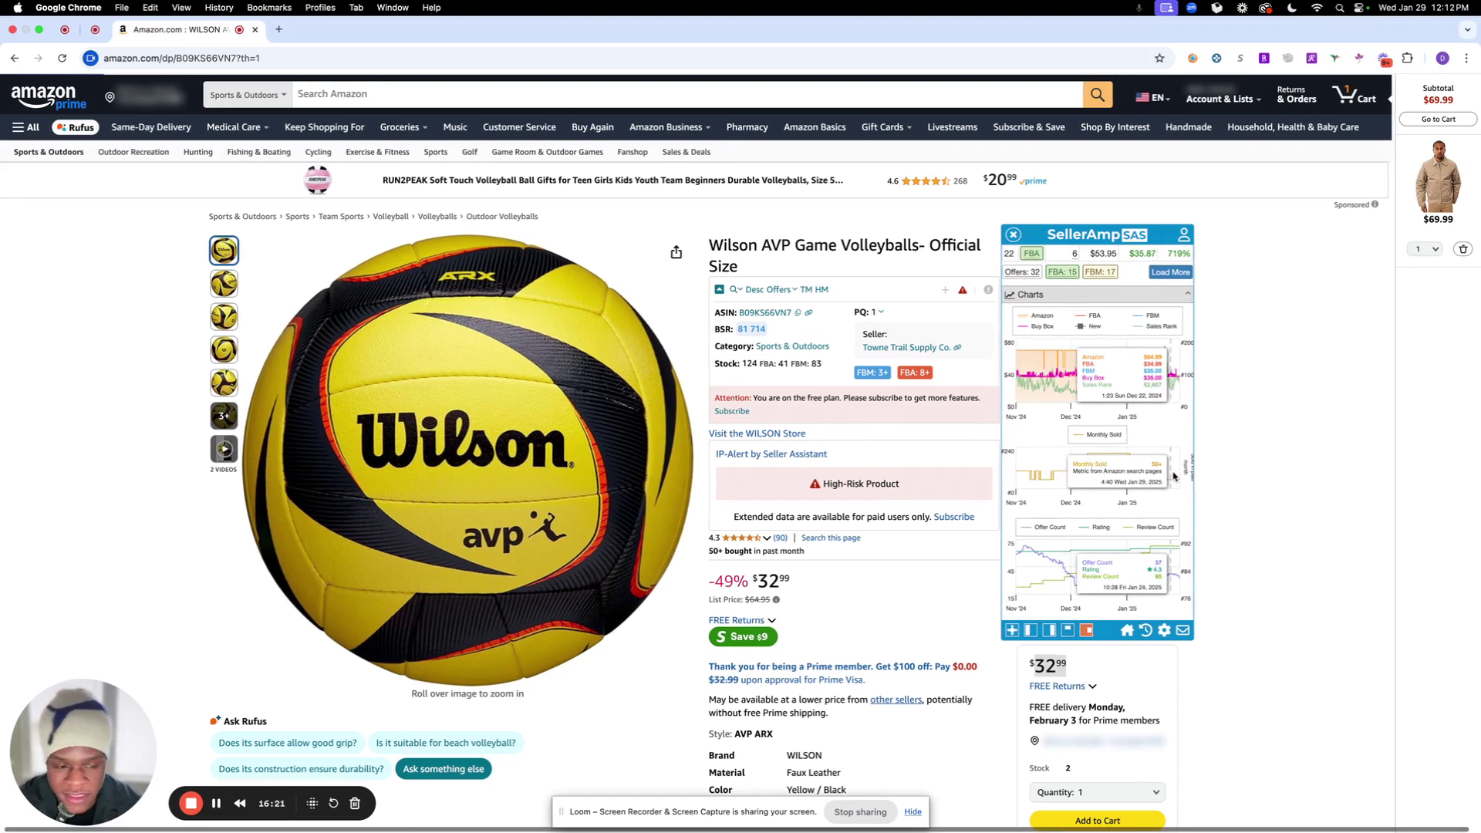
scroll(1164, 493, down, 3)
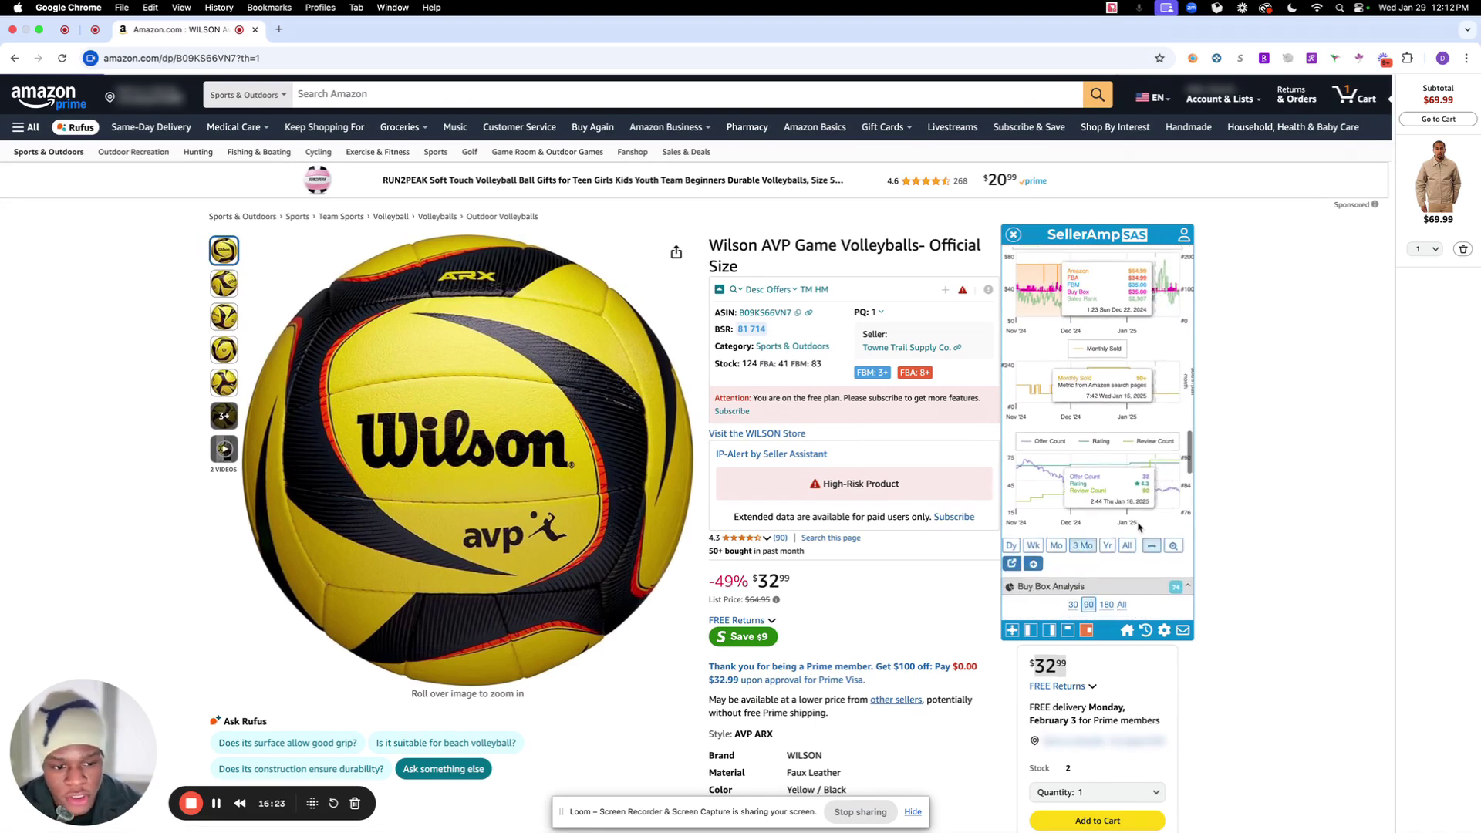
scroll(1145, 527, down, 1)
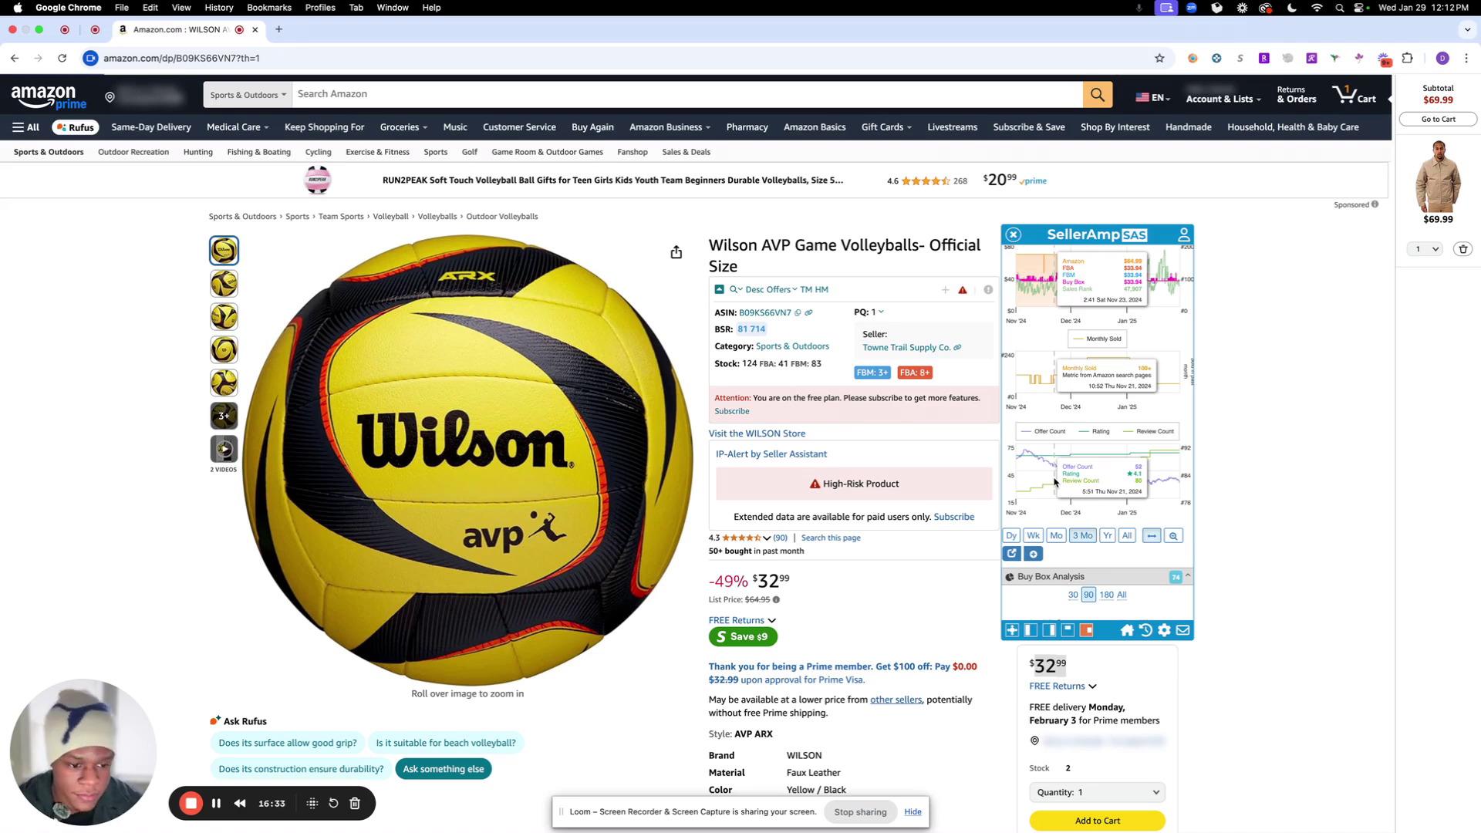
Step: Set the Buy Box Analysis period to 30 days and check the Sold by seller in the listing's purchase box
scroll(1133, 502, down, 5)
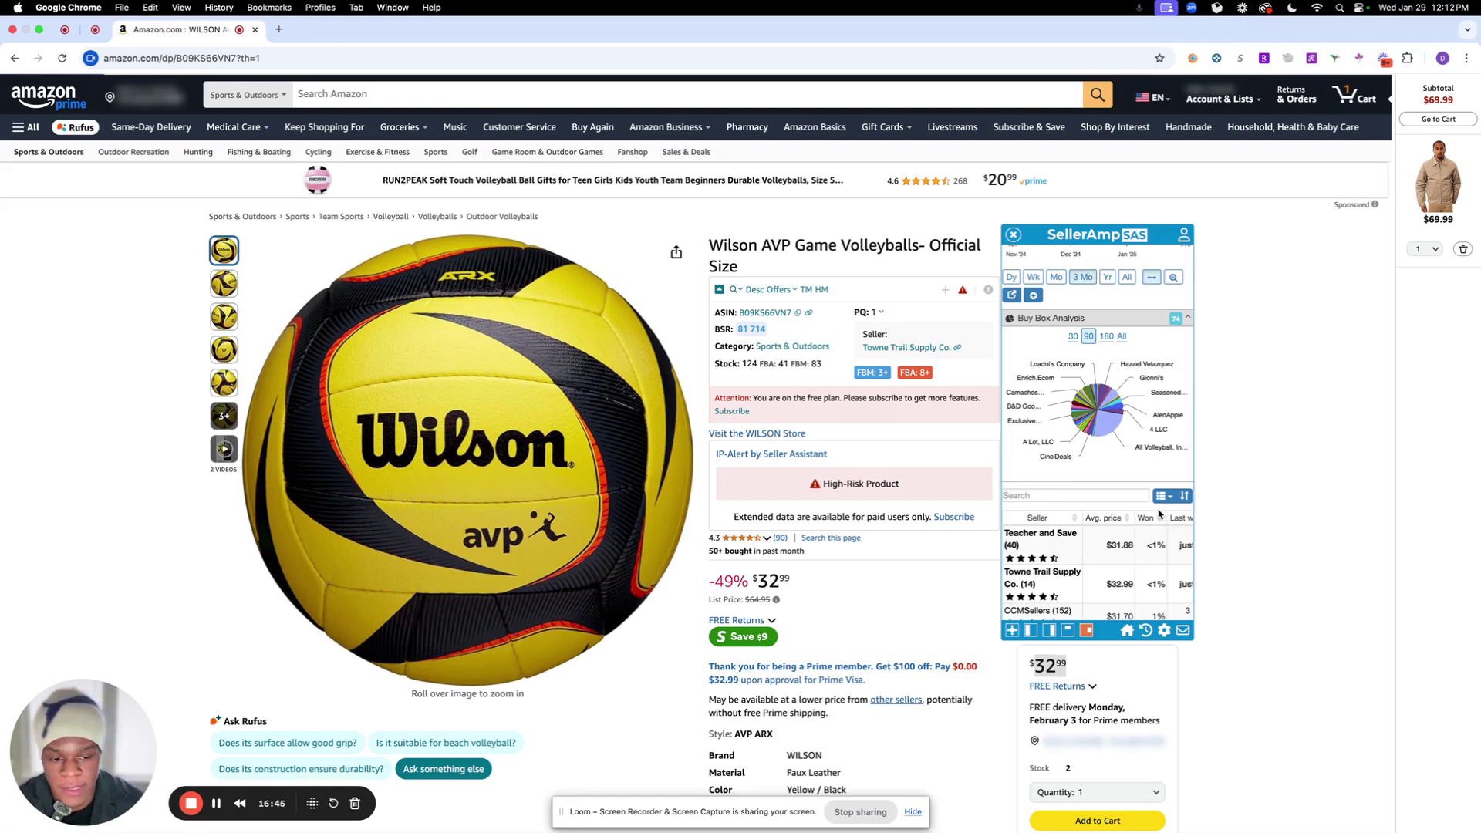
click(1077, 338)
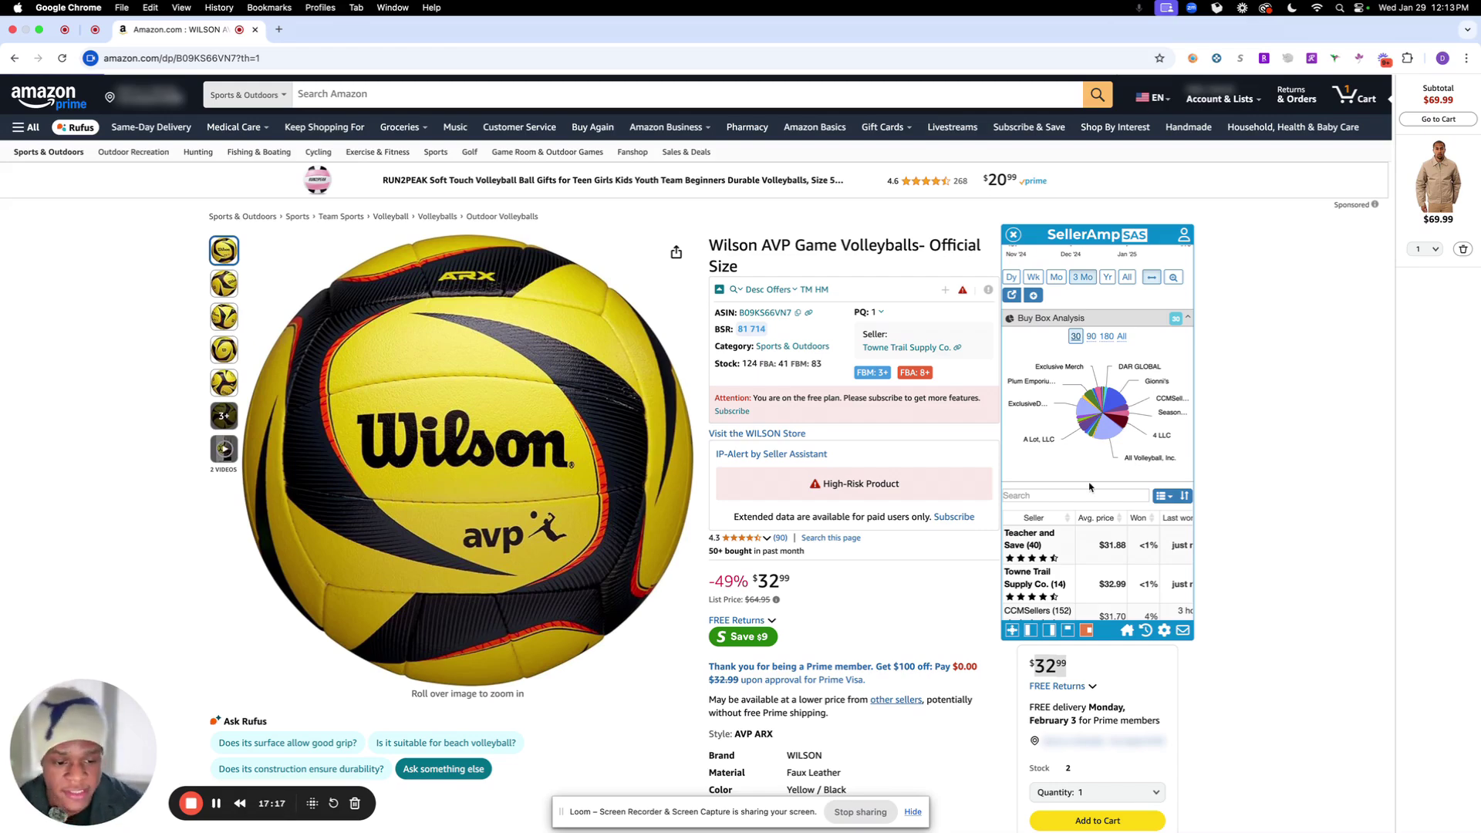
scroll(1253, 697, down, 3)
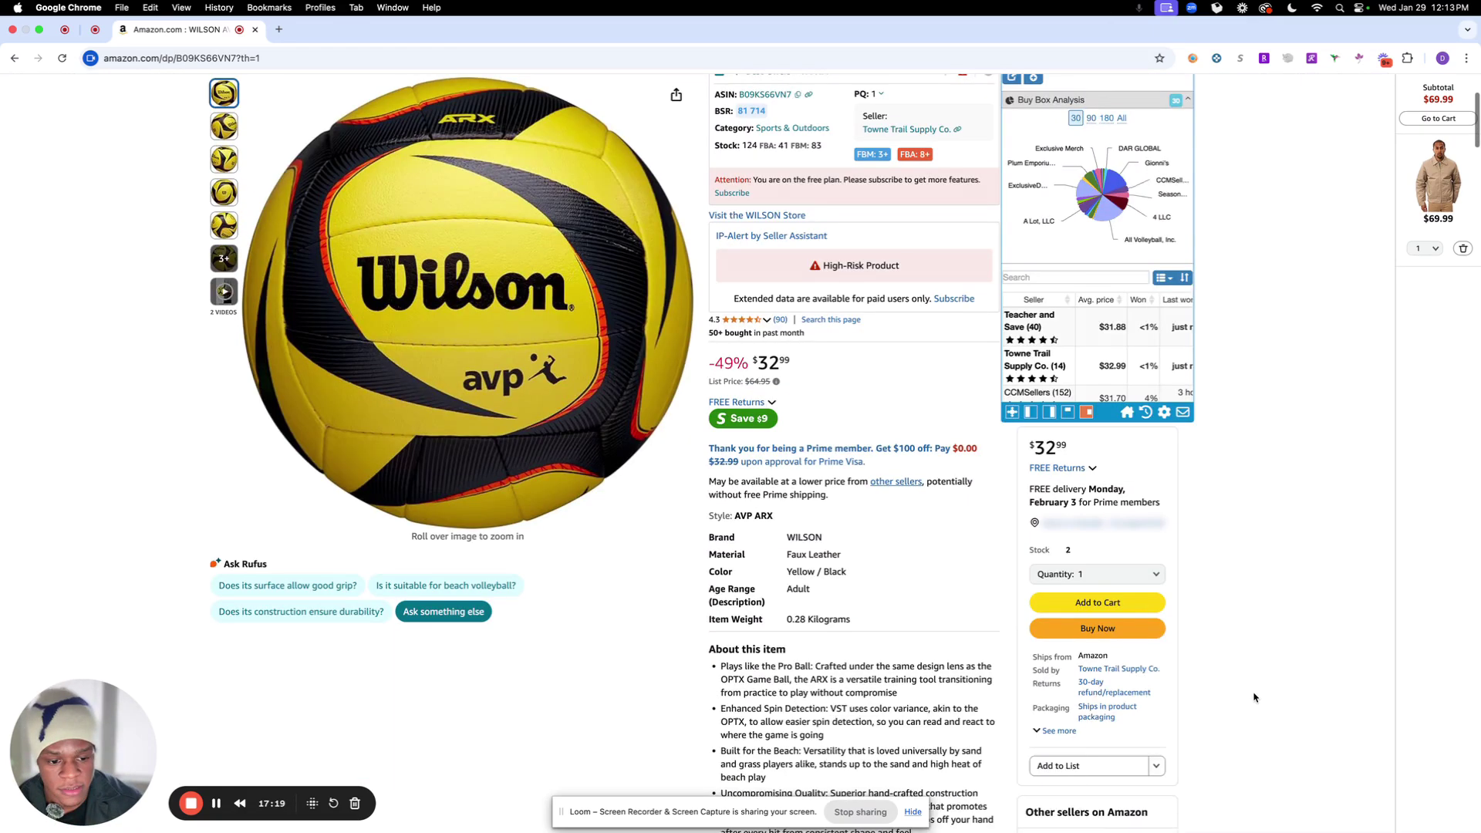
scroll(1253, 698, down, 1)
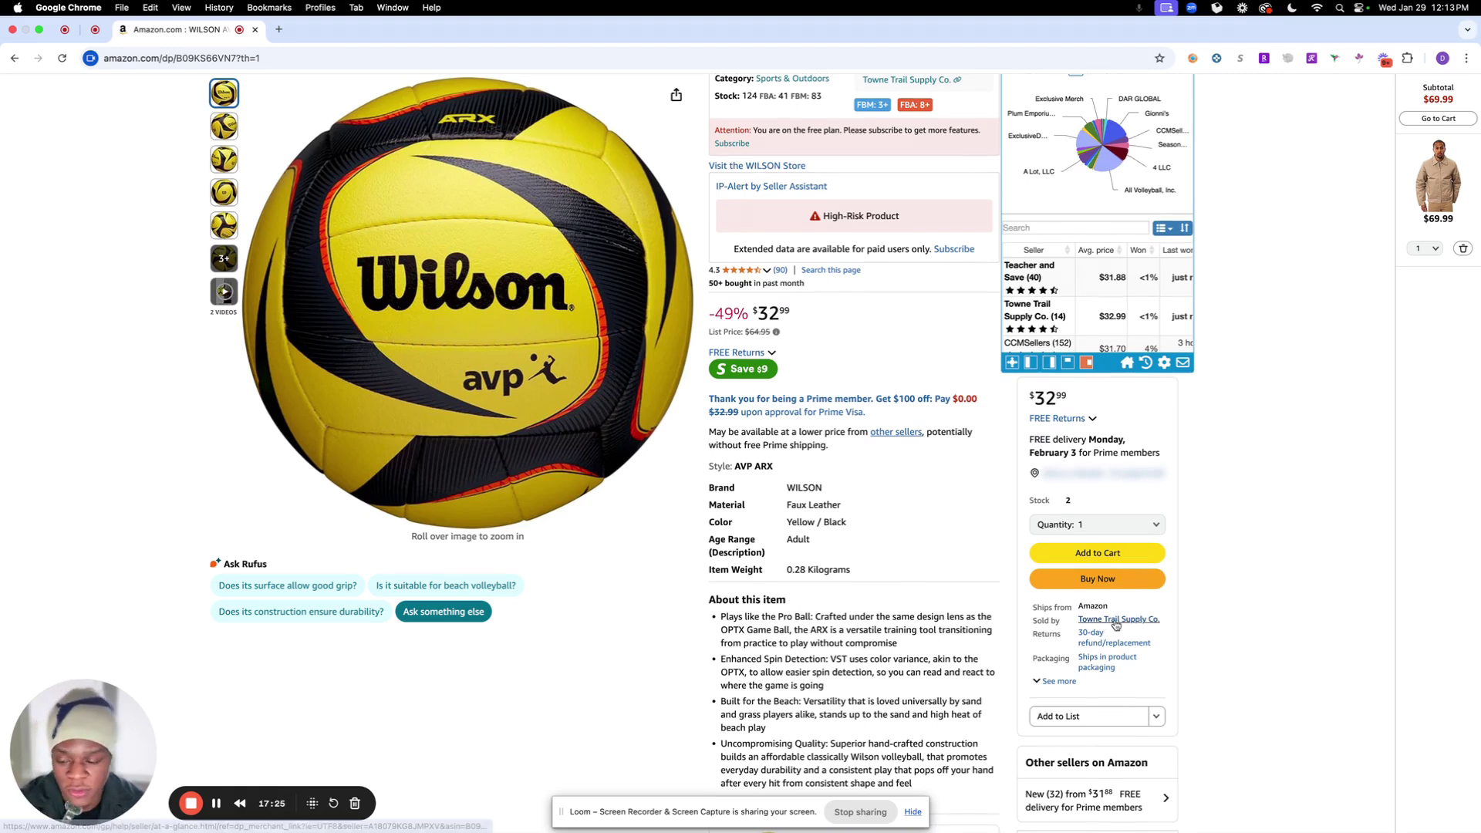
drag(1031, 621, 1068, 625)
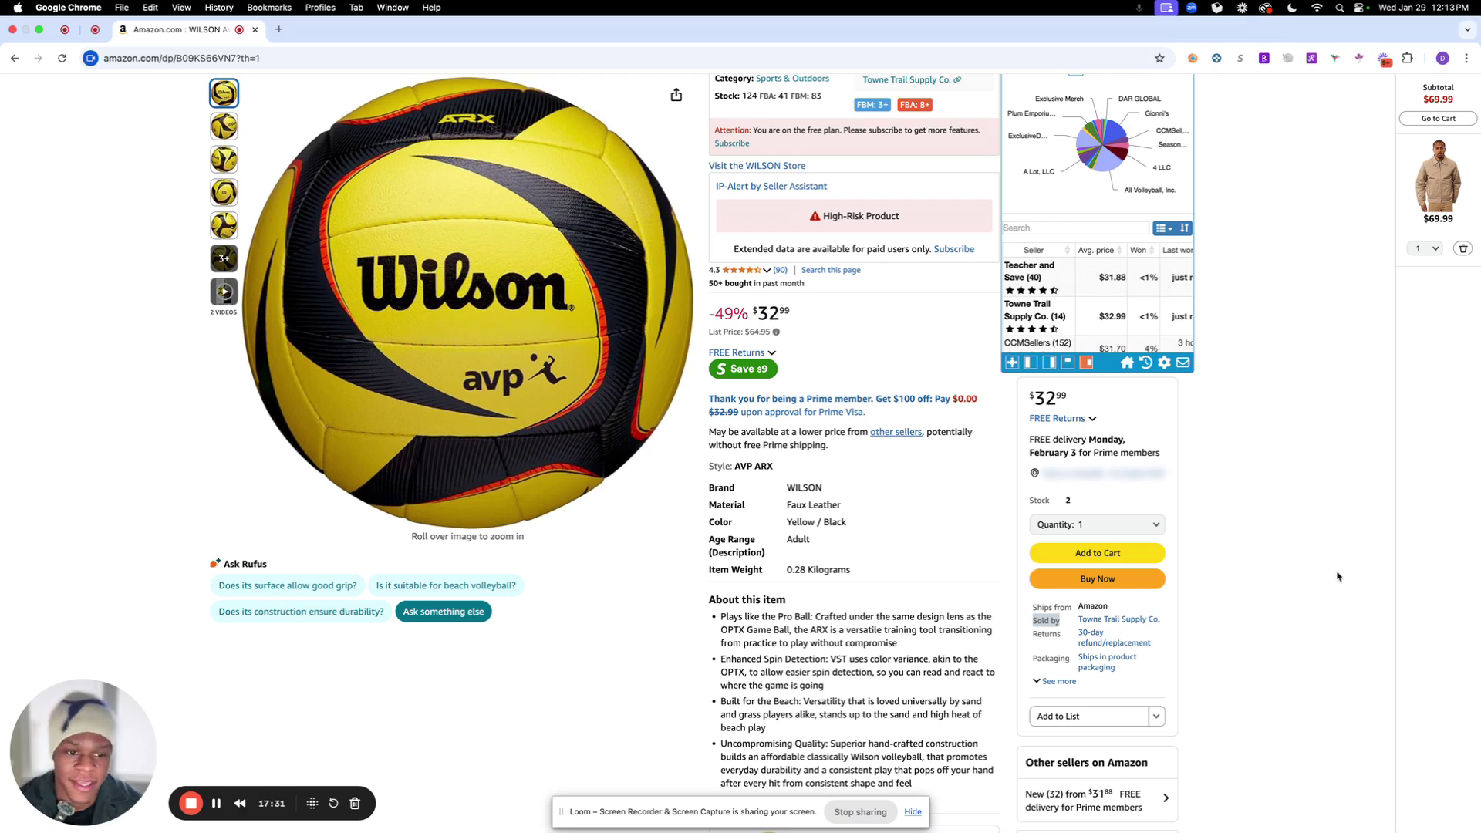
Step: Examine the Buy Box Analysis seller table for each seller's average price, share won and last win
scroll(1337, 577, up, 5)
mouse_move(1093, 442)
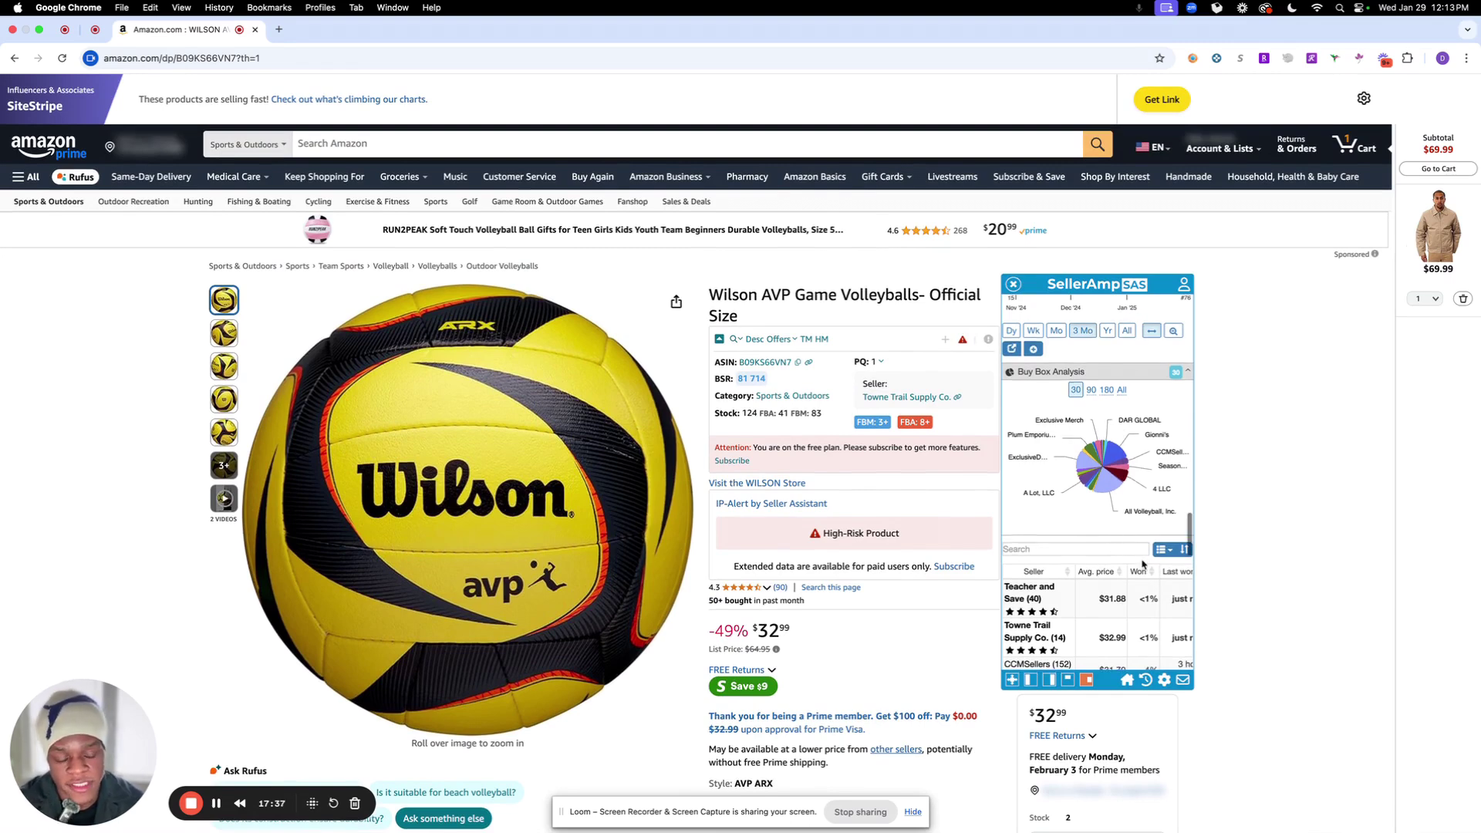
scroll(1140, 561, down, 1)
scroll(1134, 571, down, 1)
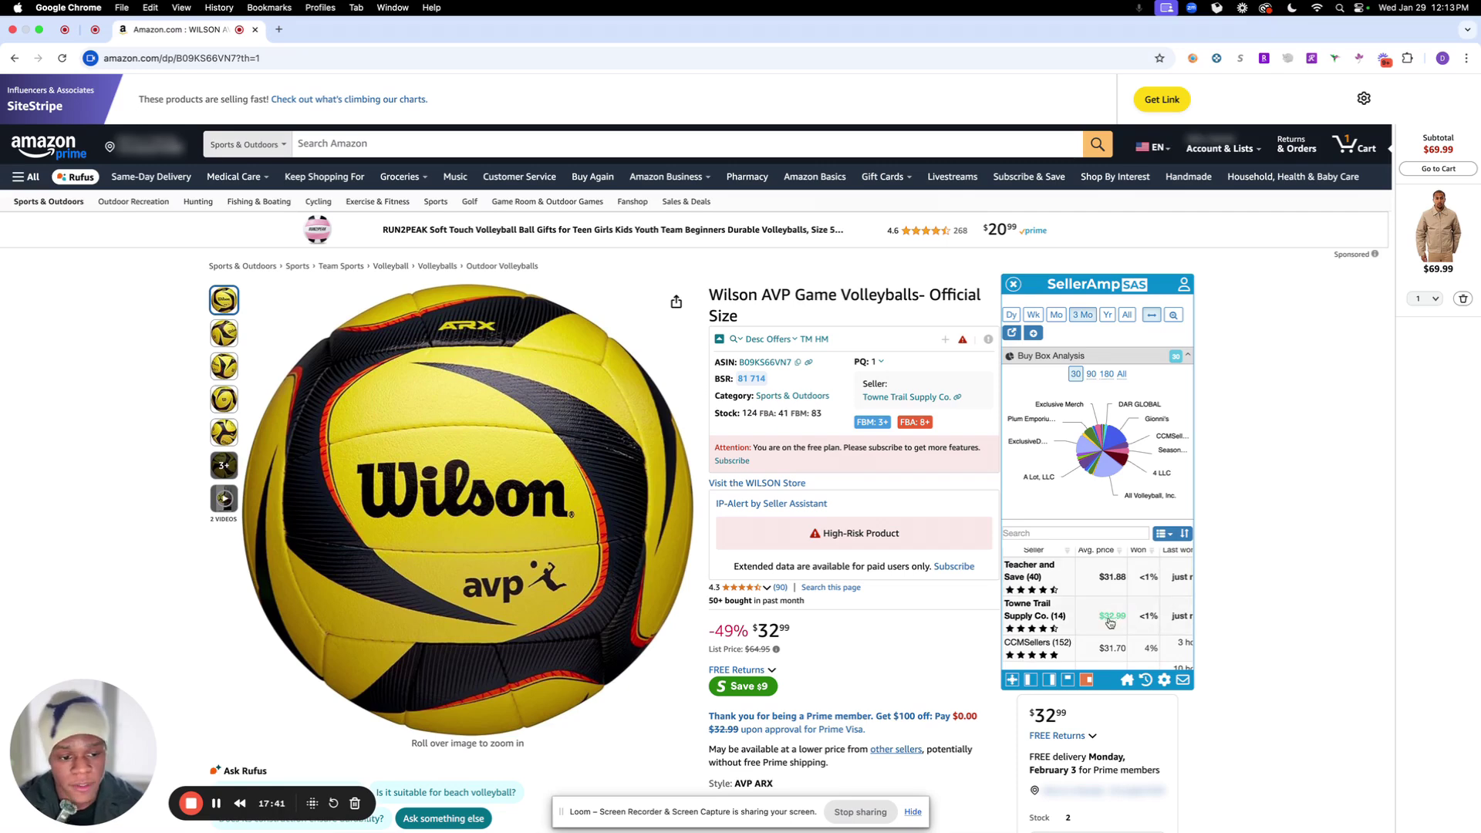
scroll(1114, 609, down, 2)
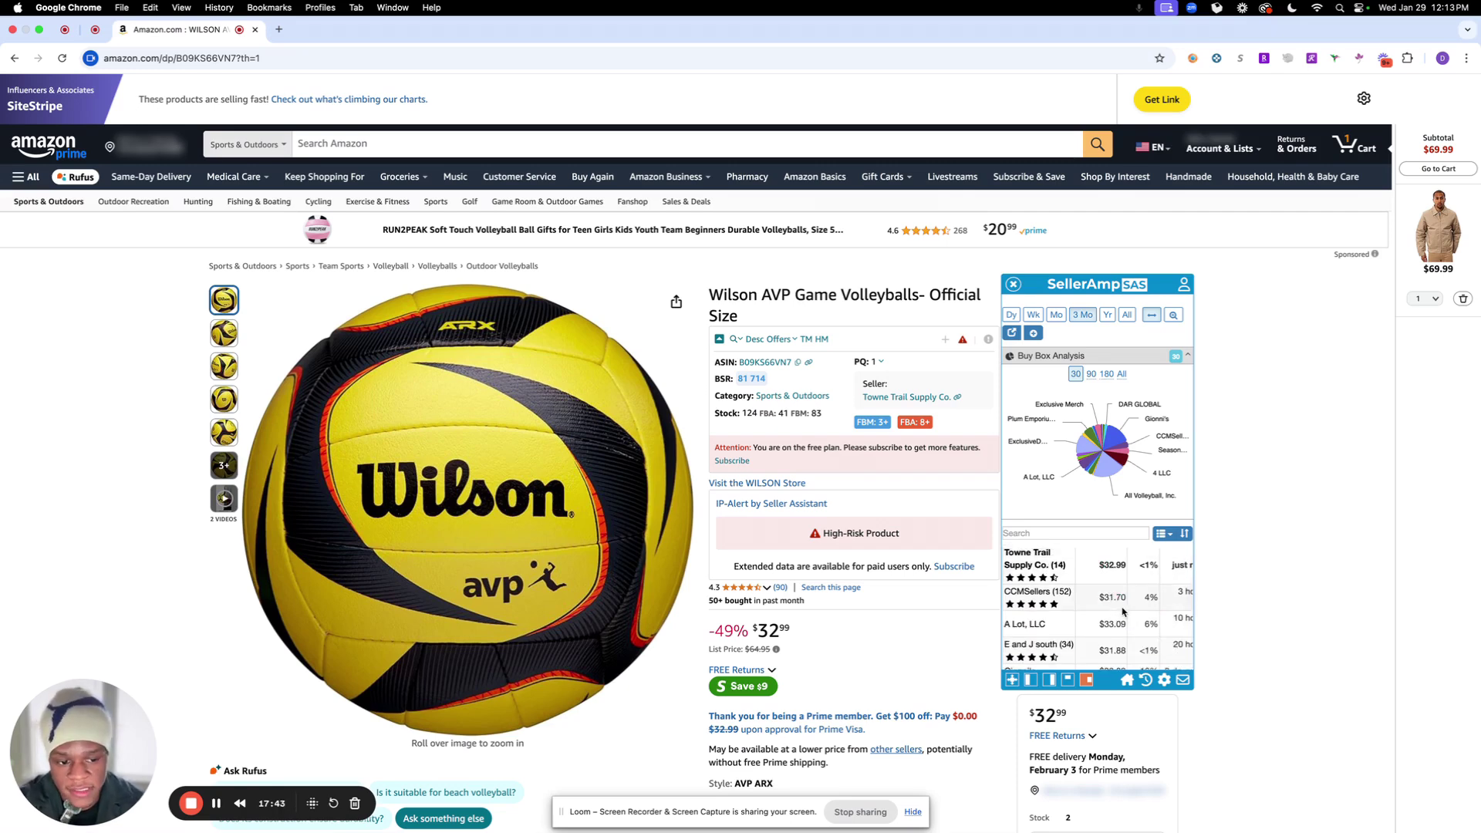
scroll(1118, 617, right, 2)
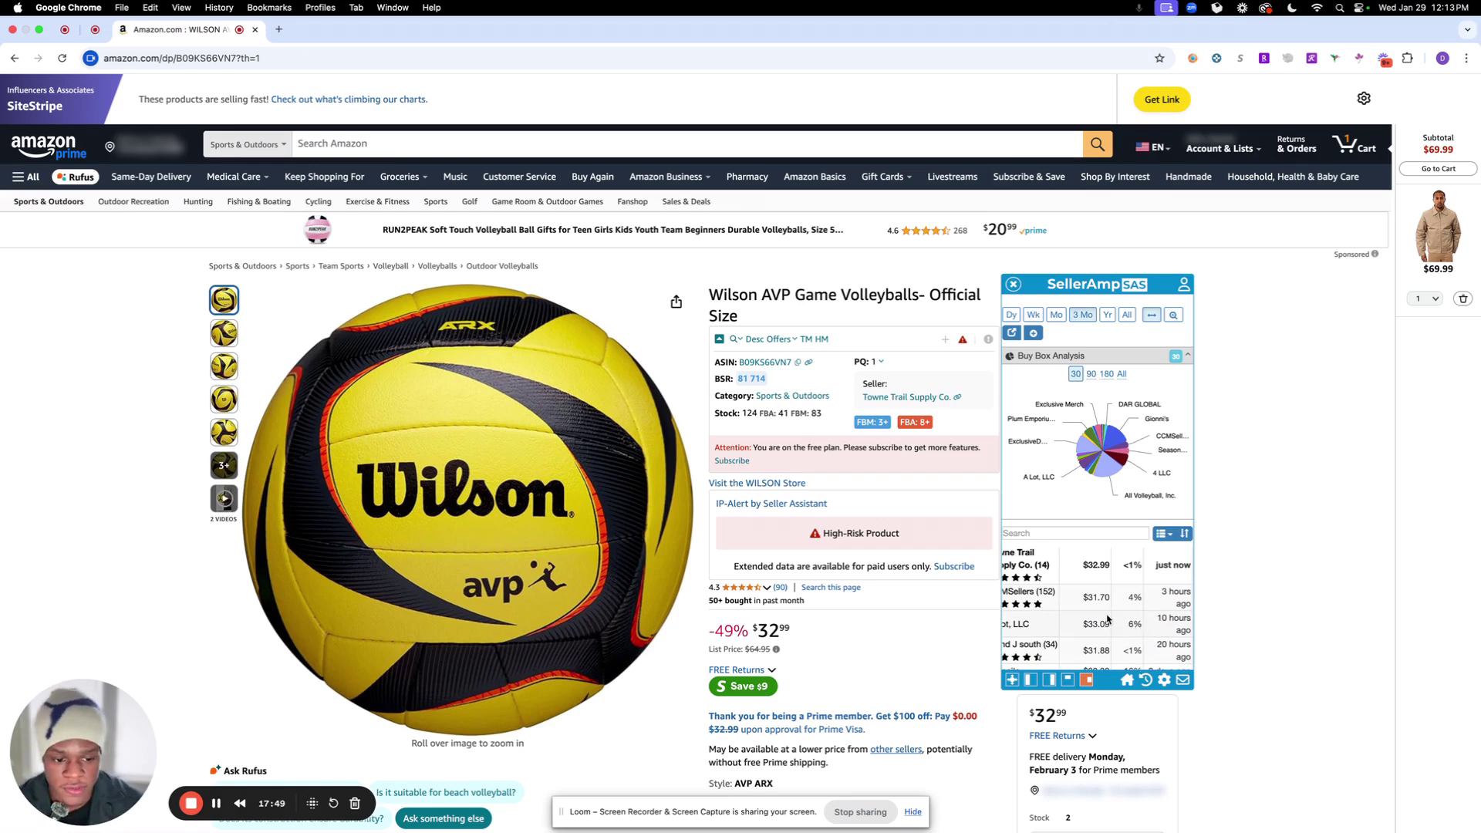
scroll(1111, 615, down, 2)
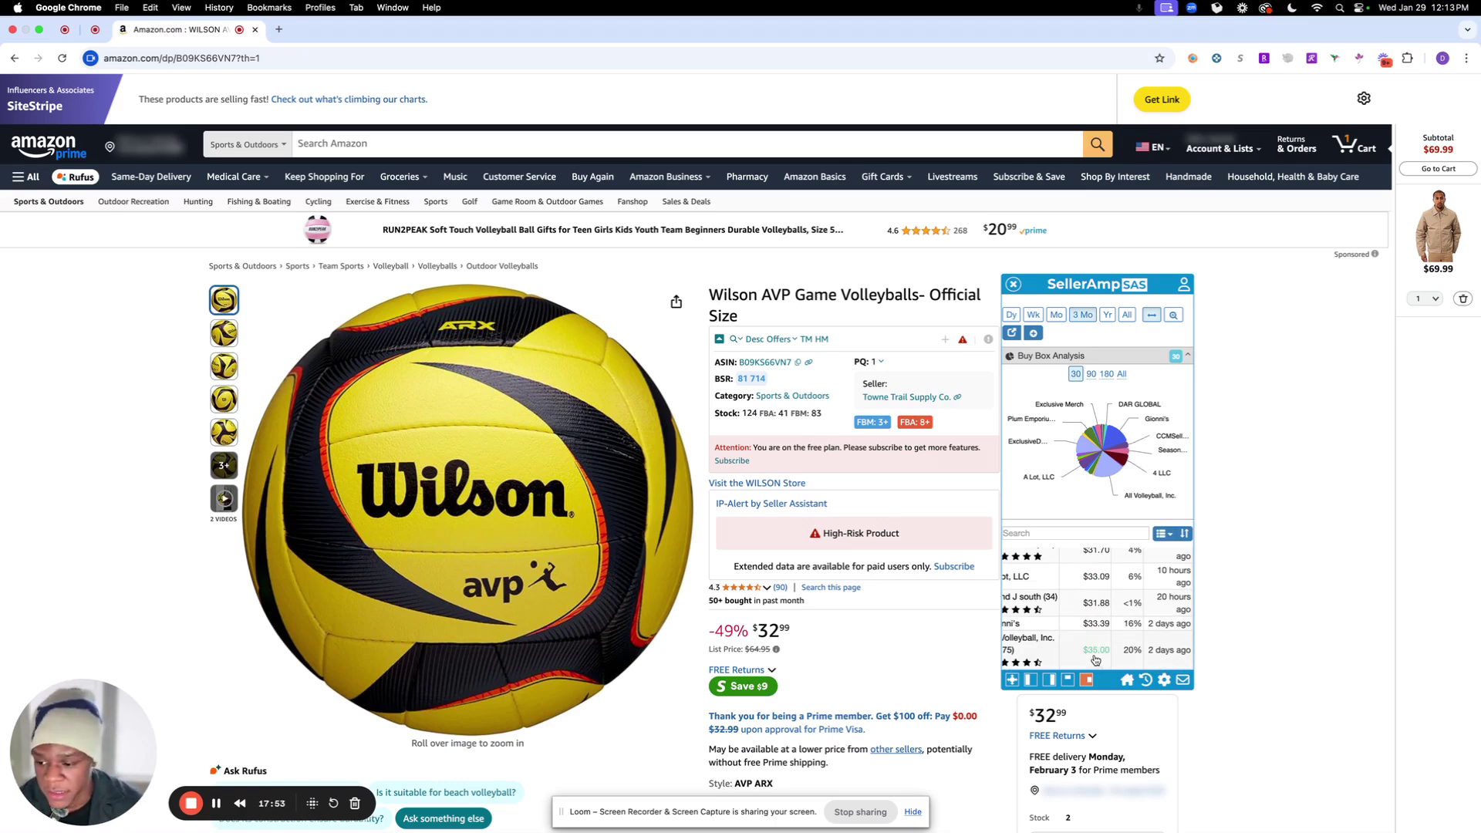
scroll(1095, 644, up, 6)
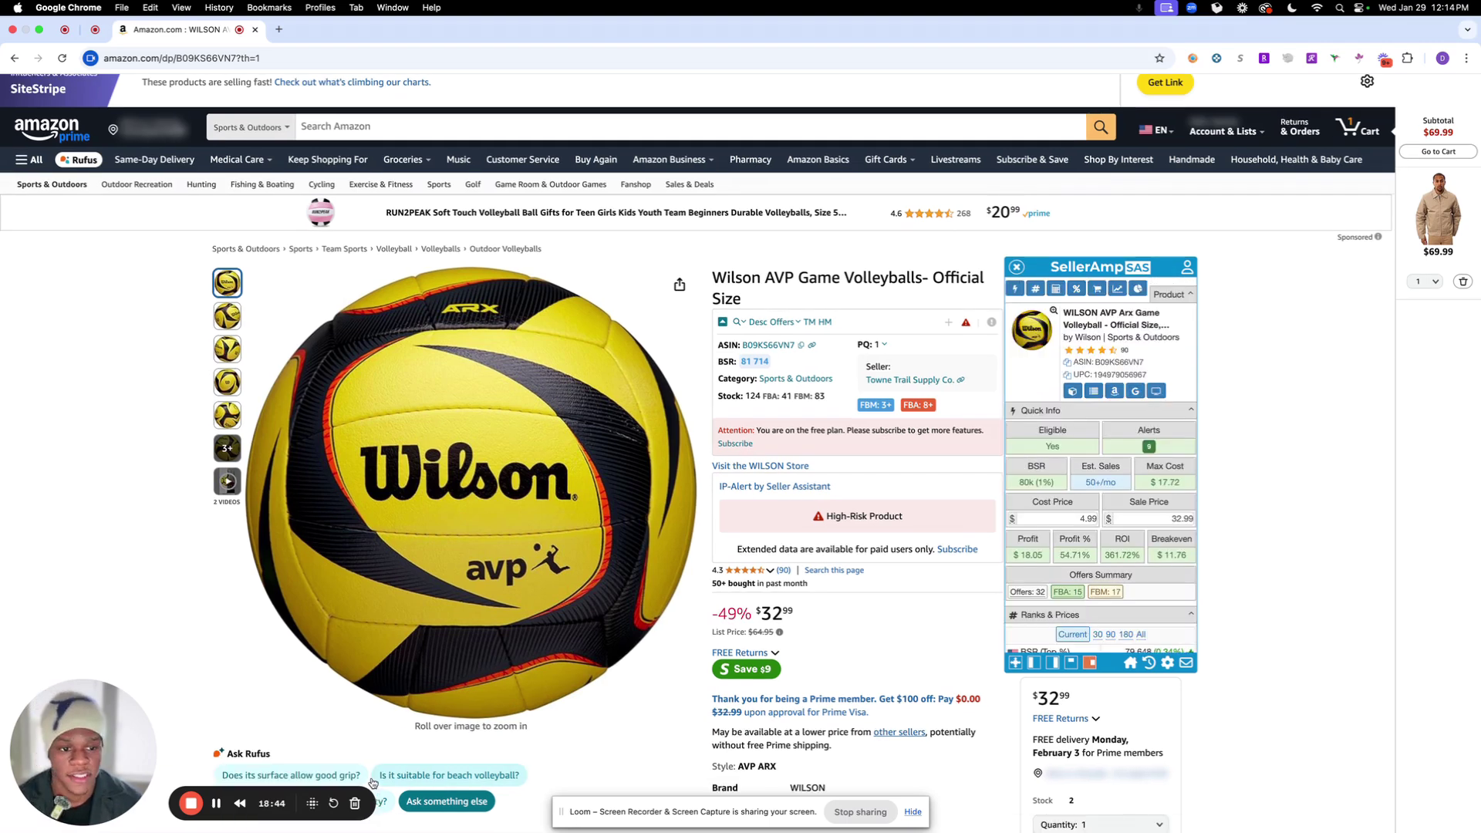